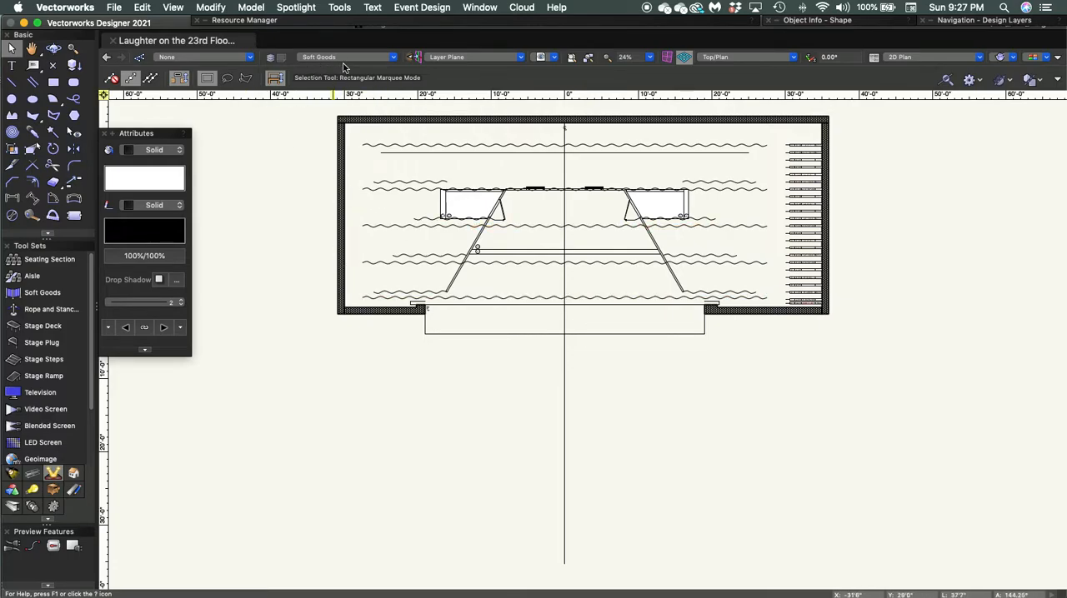
# - Make the Scenery design layer active for placing furniture within the set walls
pyautogui.click(377, 56)
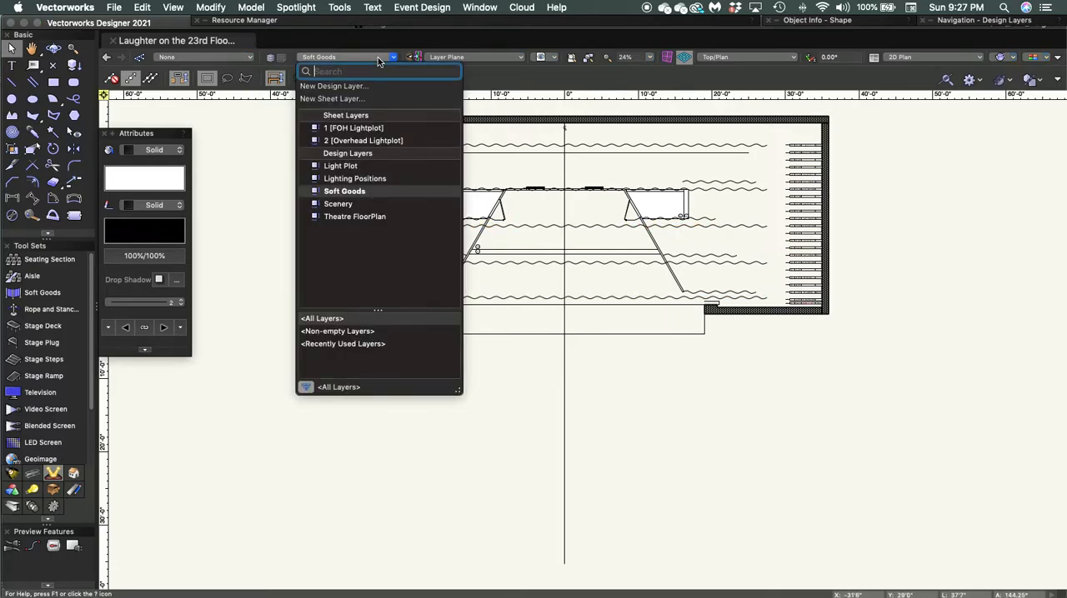
pyautogui.click(339, 205)
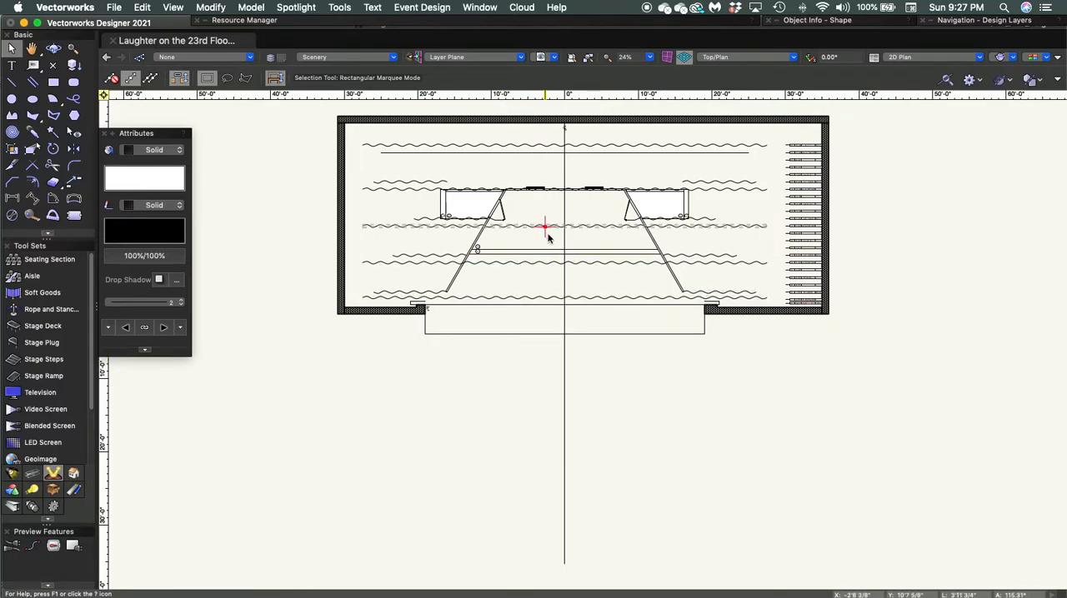
pyautogui.scroll(4, 555, 252)
pyautogui.scroll(2, 553, 256)
pyautogui.scroll(-1, 553, 256)
pyautogui.moveTo(553, 258); pyautogui.dragTo(565, 347, button='middle')
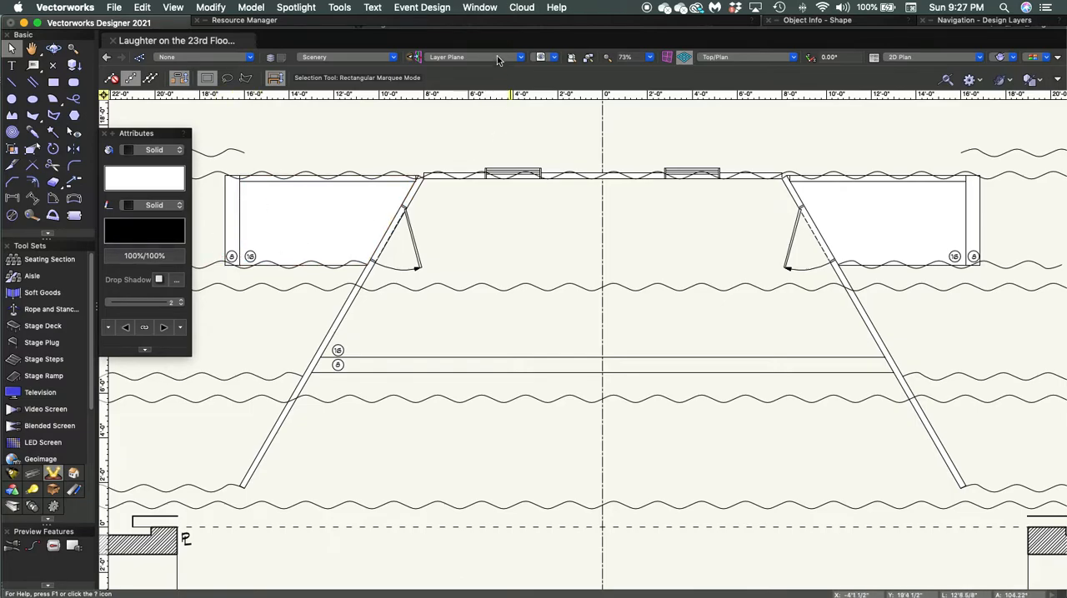
# - Open Tables and Chairs Imp.vwx from the Object Styles folder of the Vectorworks Libraries and look through its table symbols
pyautogui.click(482, 22)
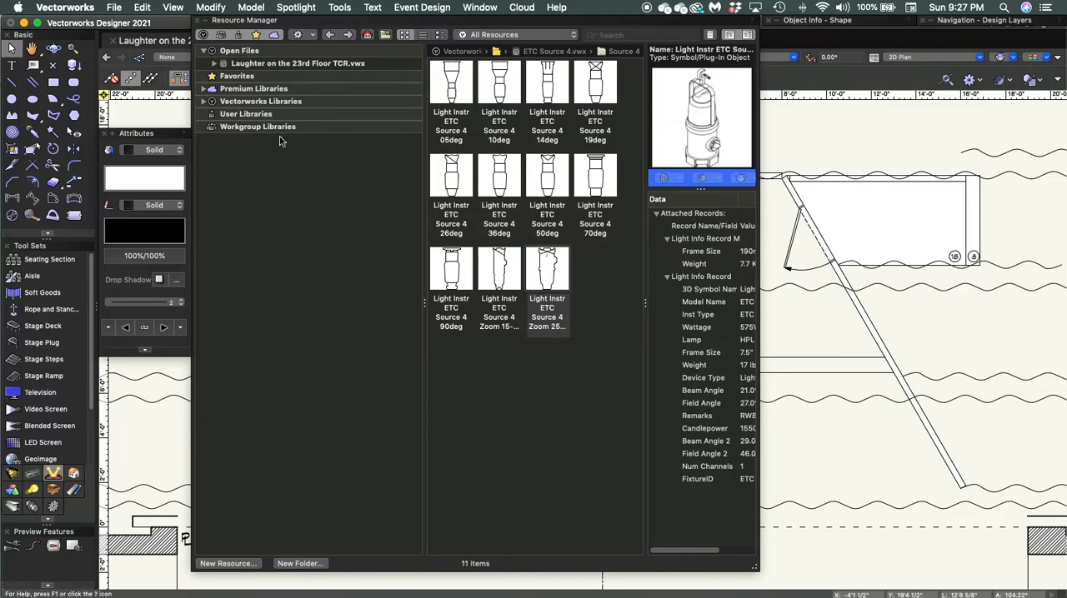
pyautogui.click(203, 102)
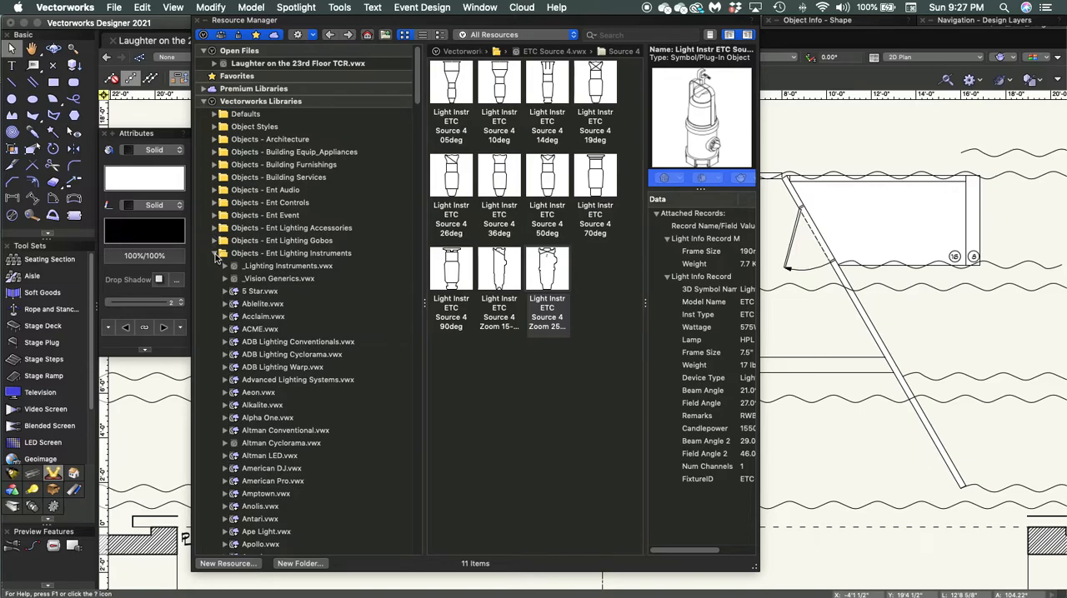
pyautogui.click(215, 254)
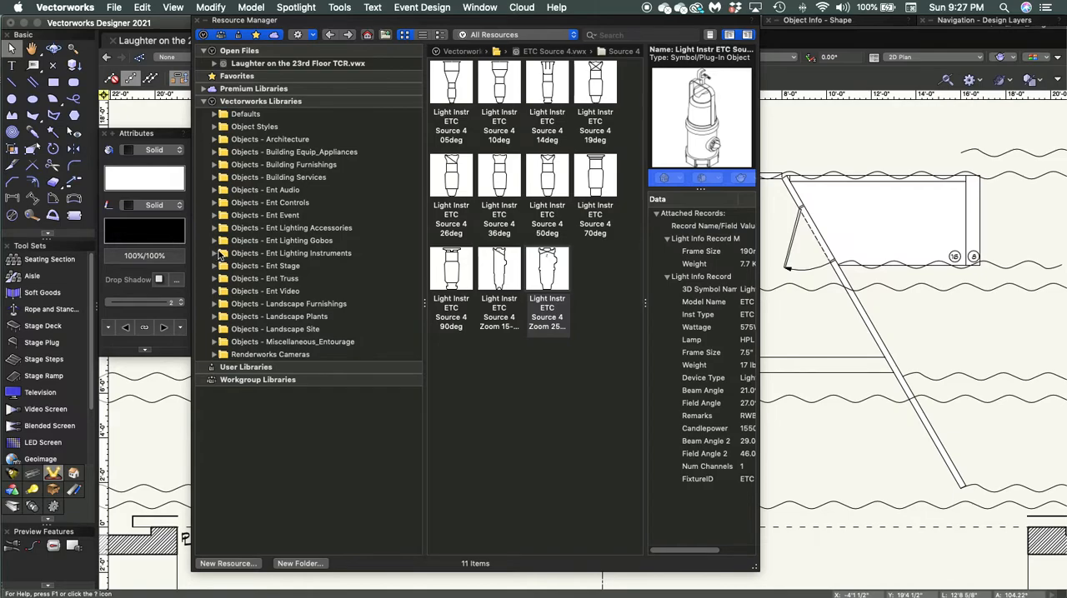
pyautogui.click(214, 127)
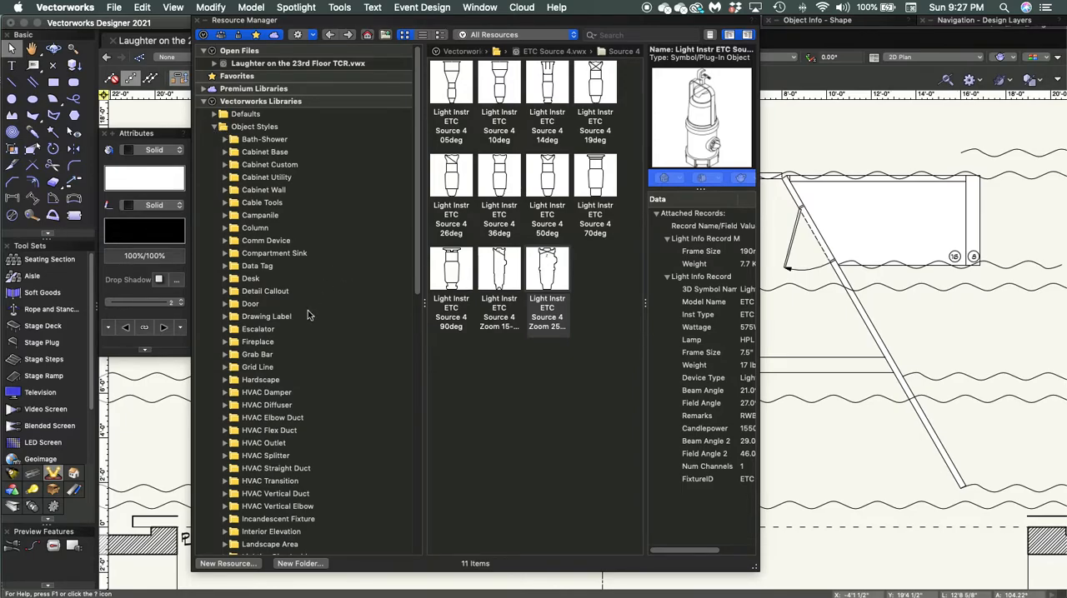
pyautogui.scroll(-10, 314, 313)
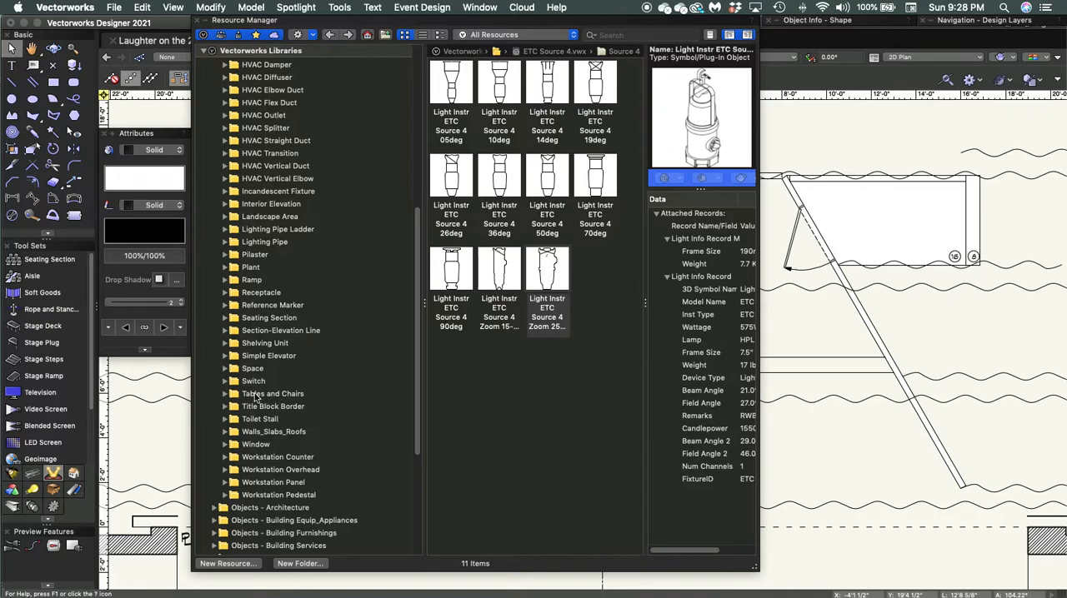
pyautogui.click(226, 394)
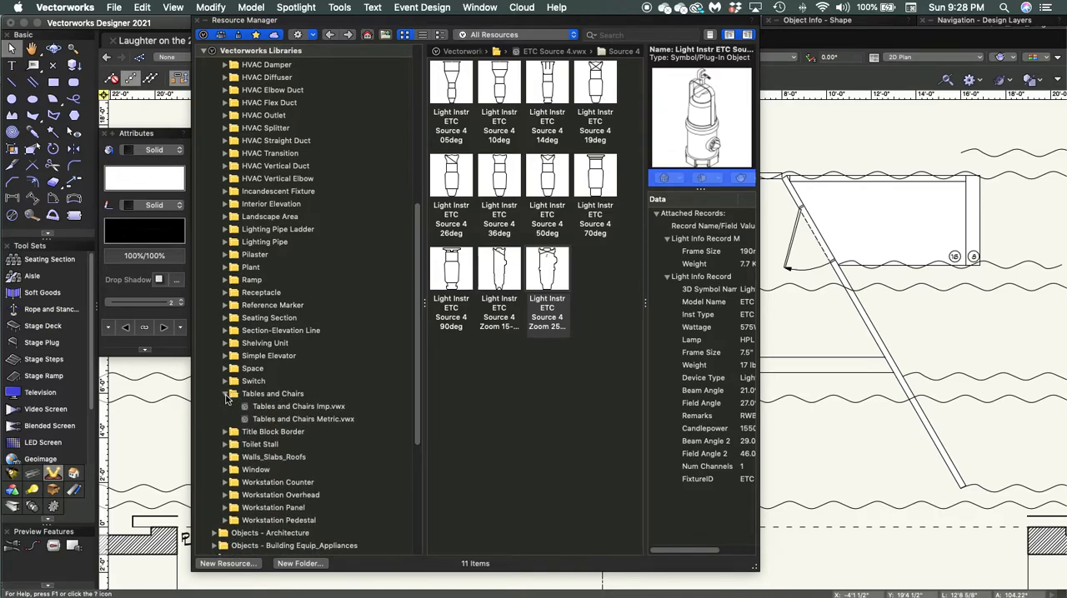
pyautogui.click(305, 406)
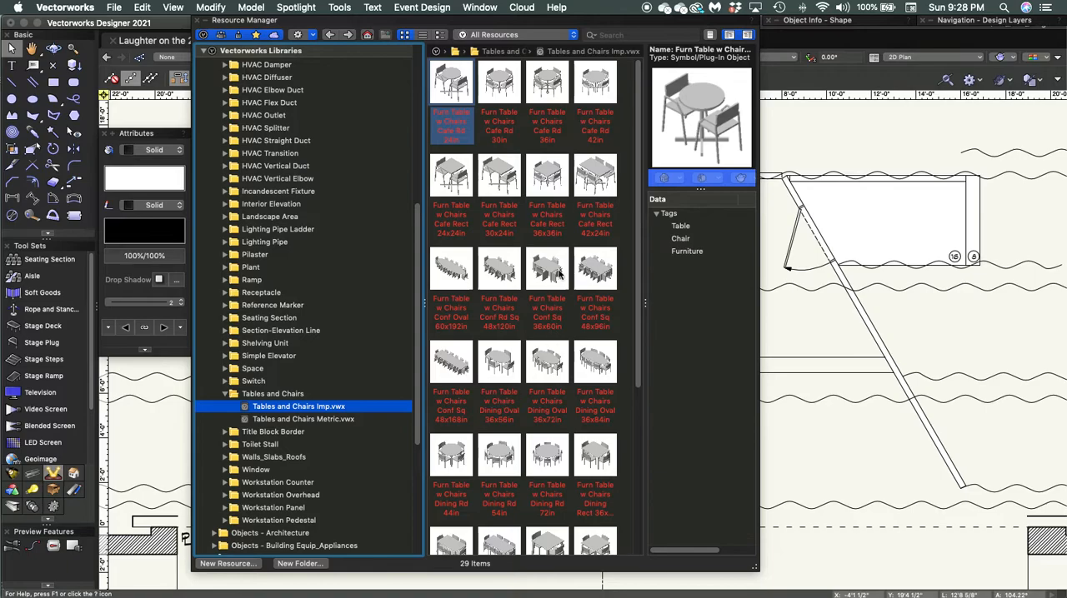
pyautogui.scroll(-2, 503, 403)
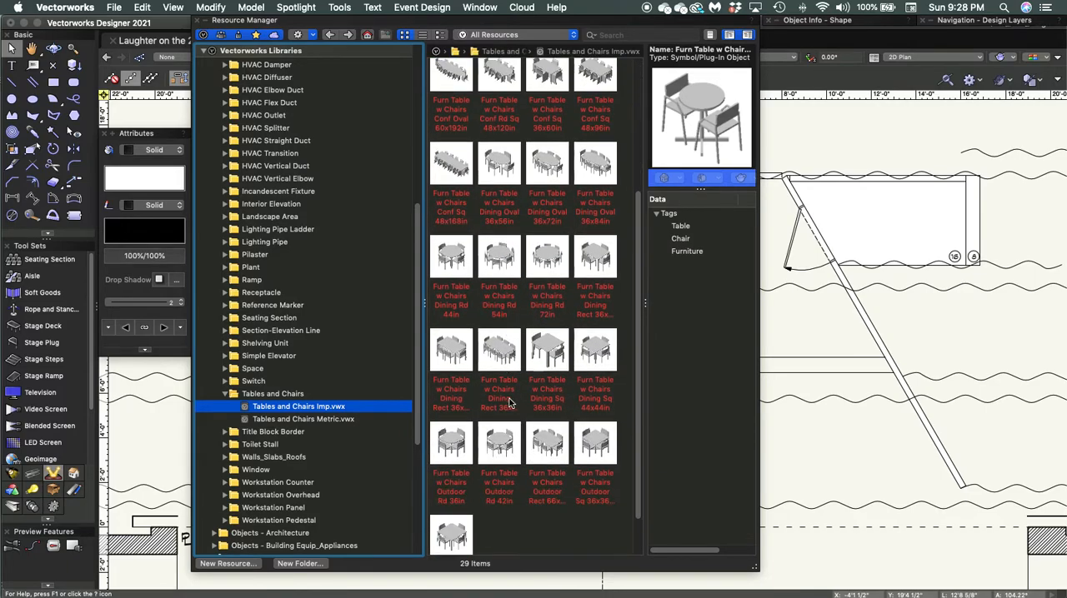
pyautogui.scroll(1, 507, 404)
pyautogui.scroll(1, 512, 406)
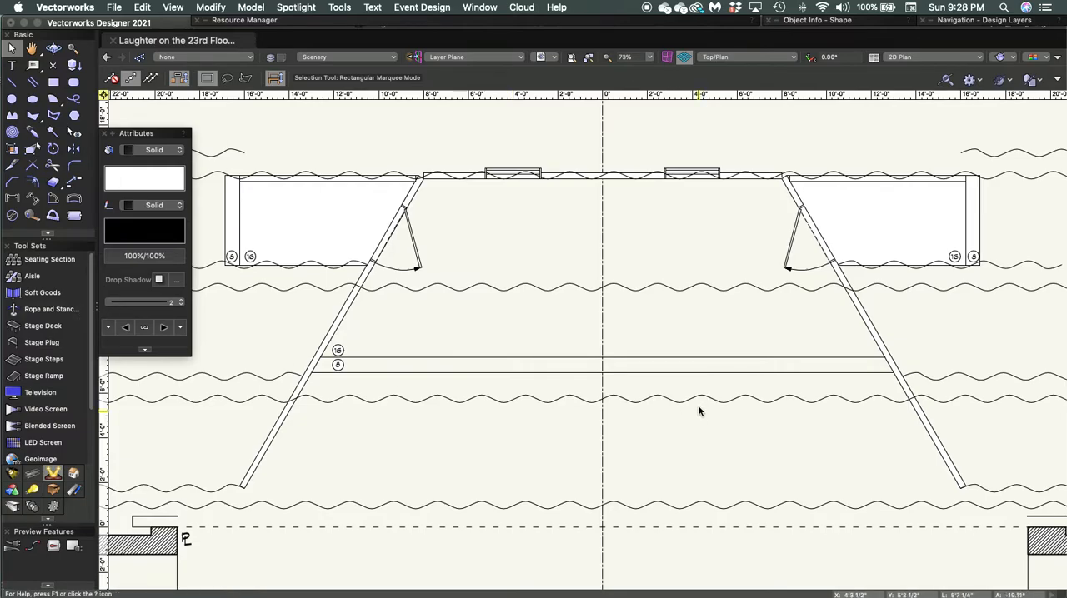
# - Insert the Furn Table w Chairs Cafe Rd 42in symbol unrotated where the centre line crosses the plaster line
pyautogui.moveTo(349, 24)
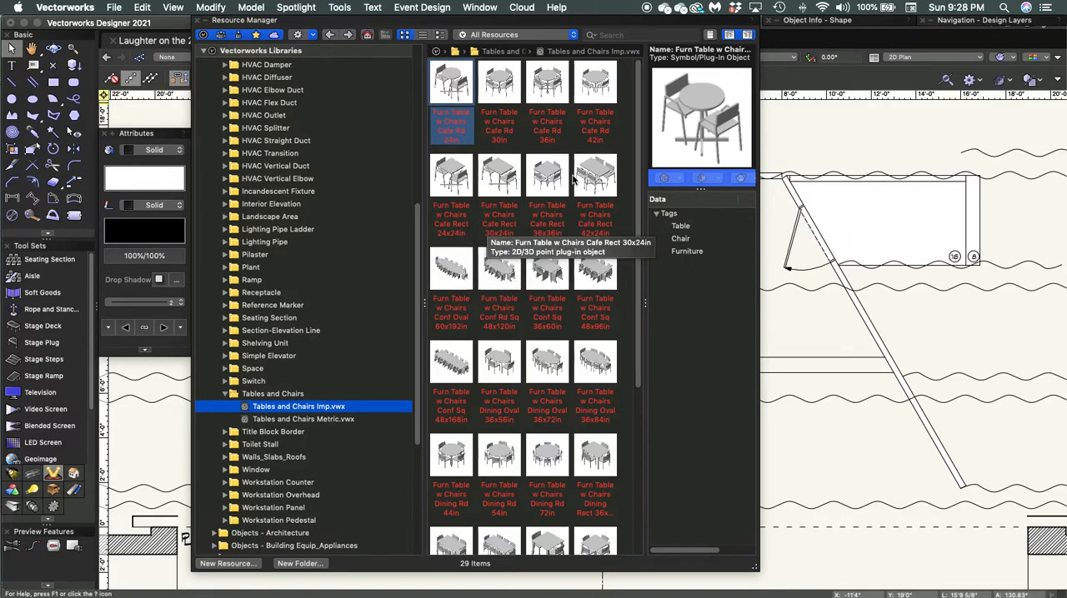
pyautogui.click(595, 83)
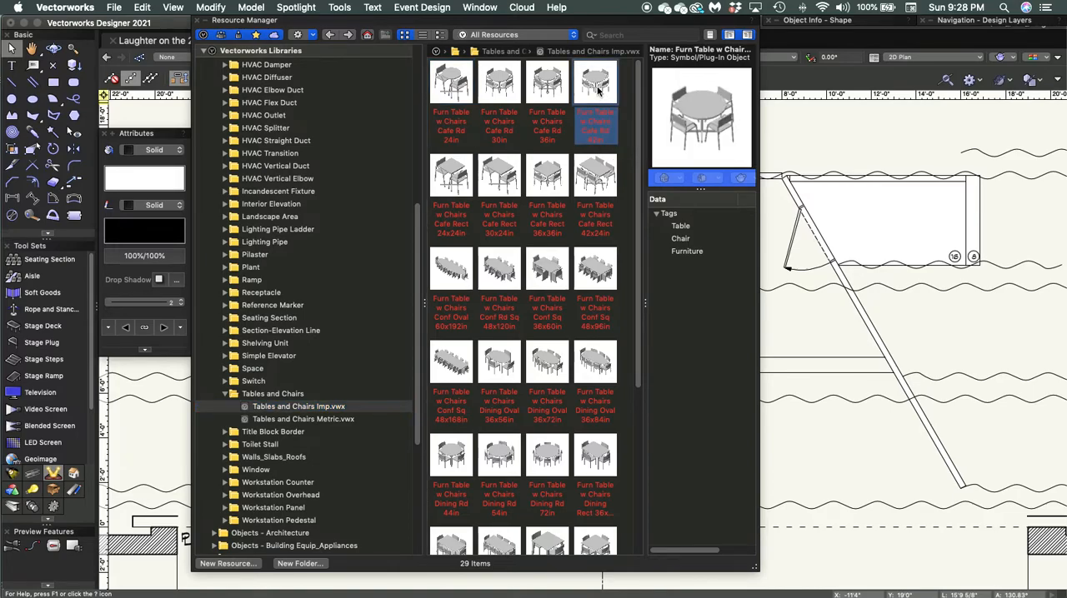
pyautogui.doubleClick(597, 92)
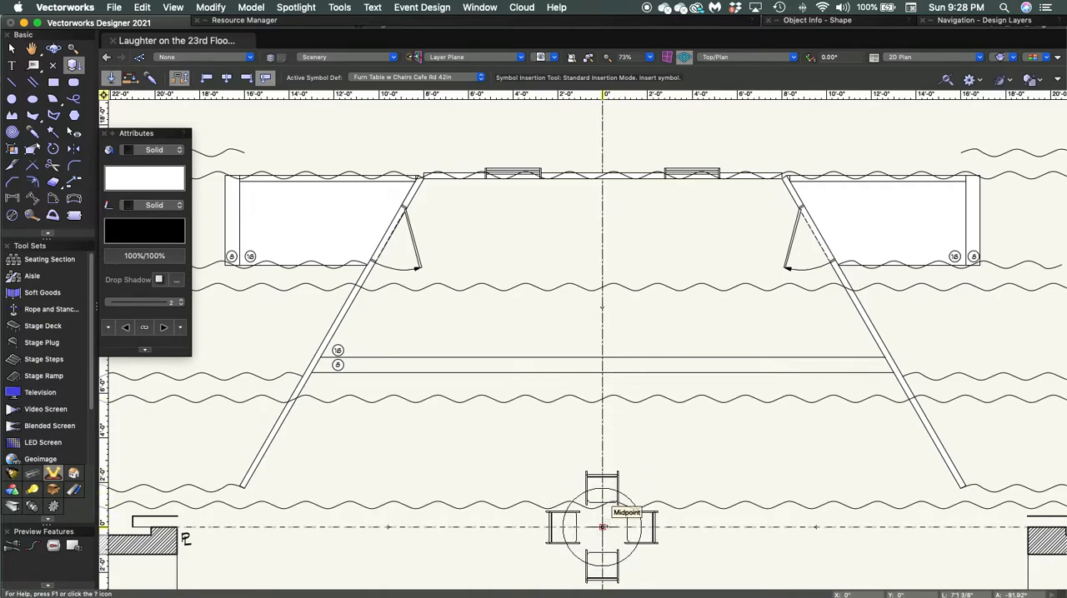
pyautogui.click(602, 527)
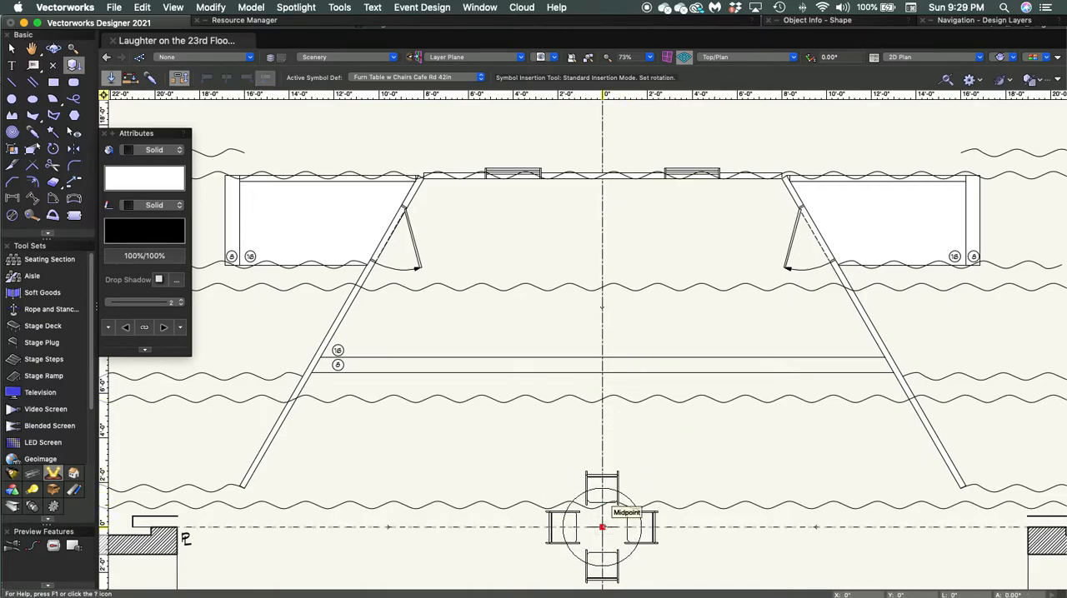
pyautogui.click(602, 527)
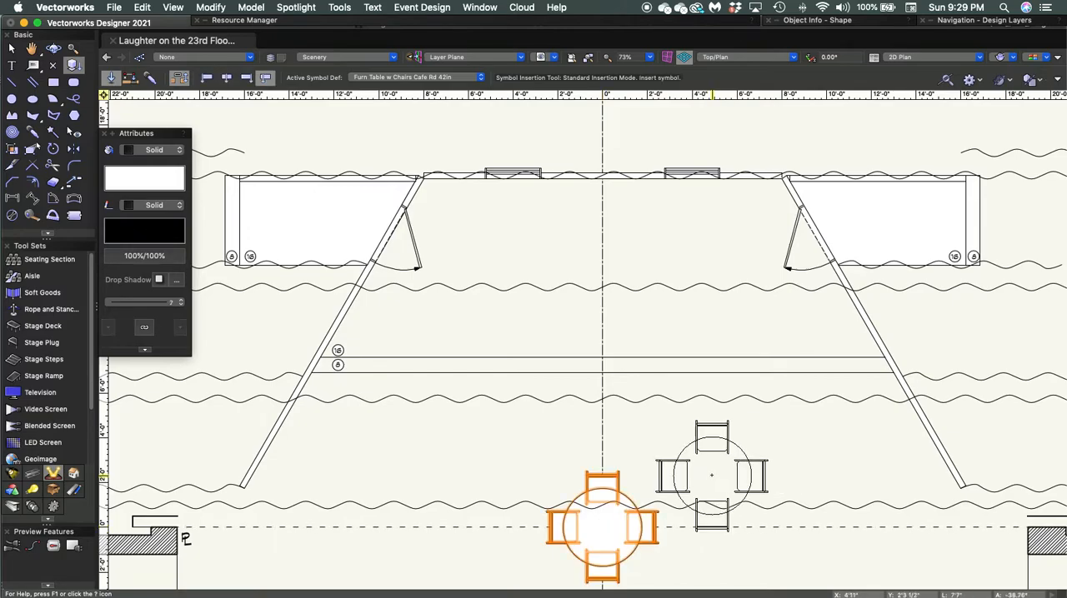
pyautogui.press('x')
pyautogui.scroll(-5, 695, 466)
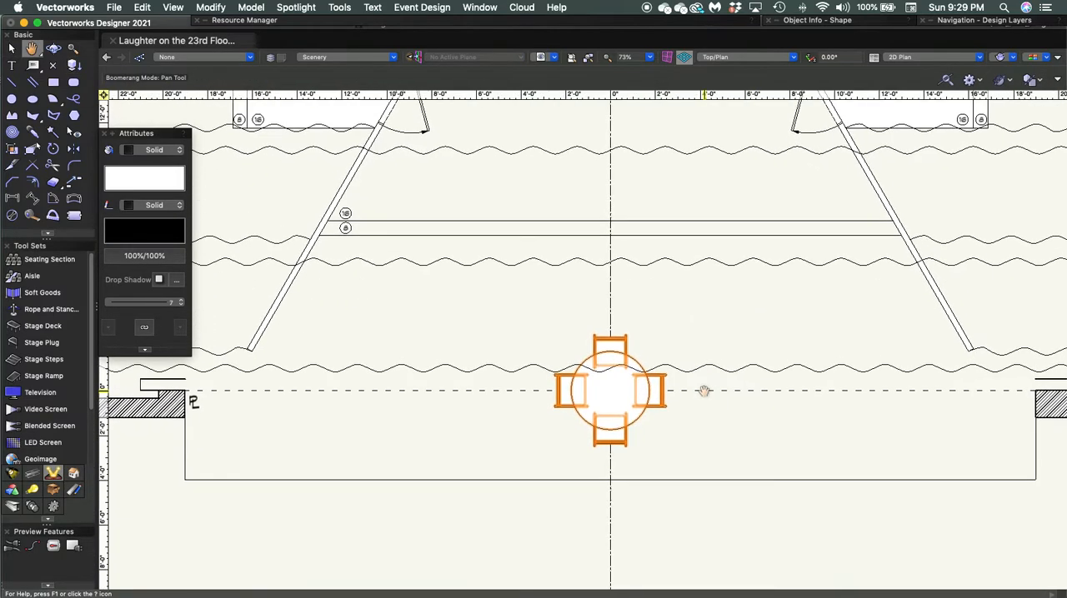
pyautogui.click(695, 426)
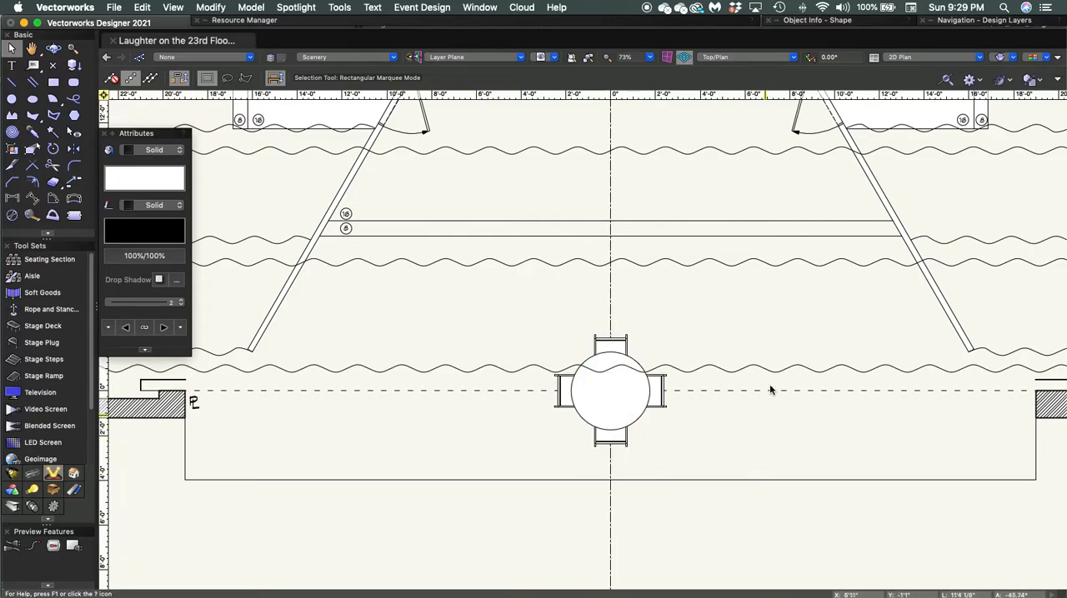
# - Move the round table with chairs by an X offset of -6'6" and a Y offset of 3'9"
pyautogui.click(612, 393)
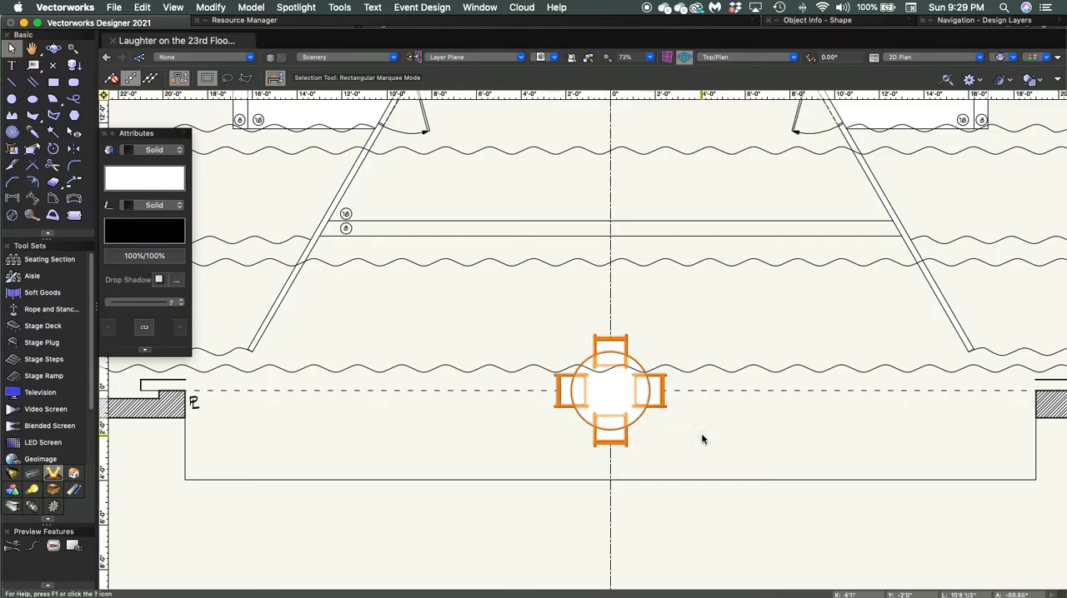
pyautogui.press('super+m')
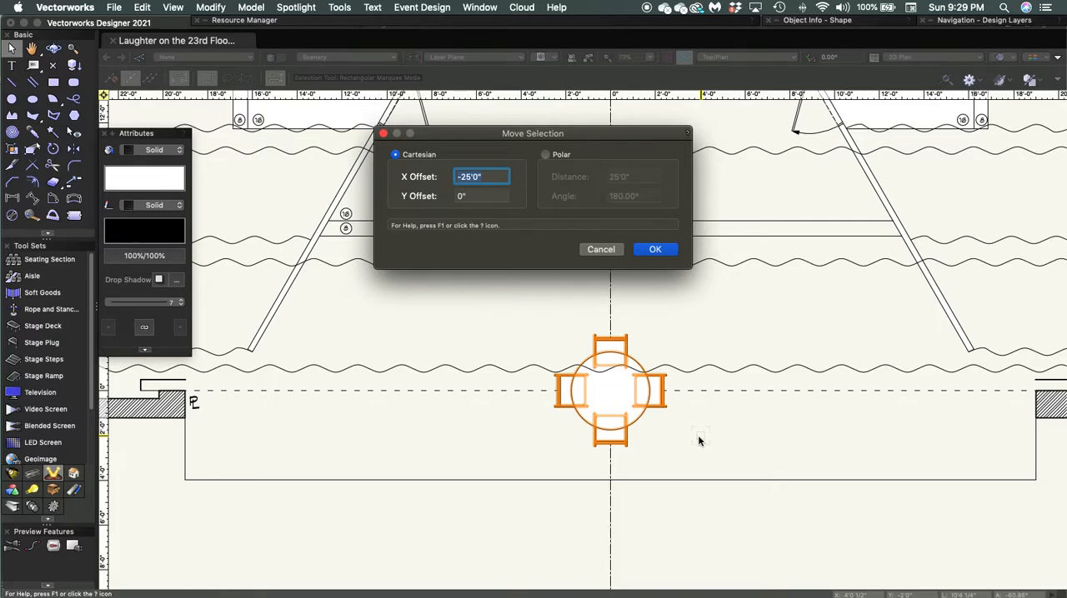
pyautogui.write("-6'6")
pyautogui.press('Tab')
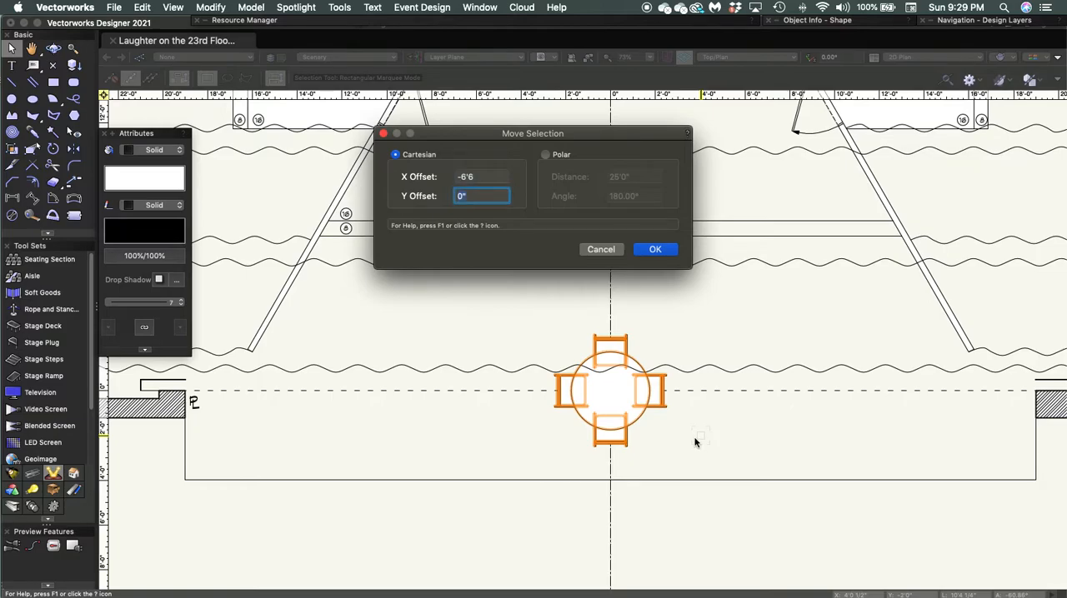
pyautogui.write("3'9")
pyautogui.press('Return')
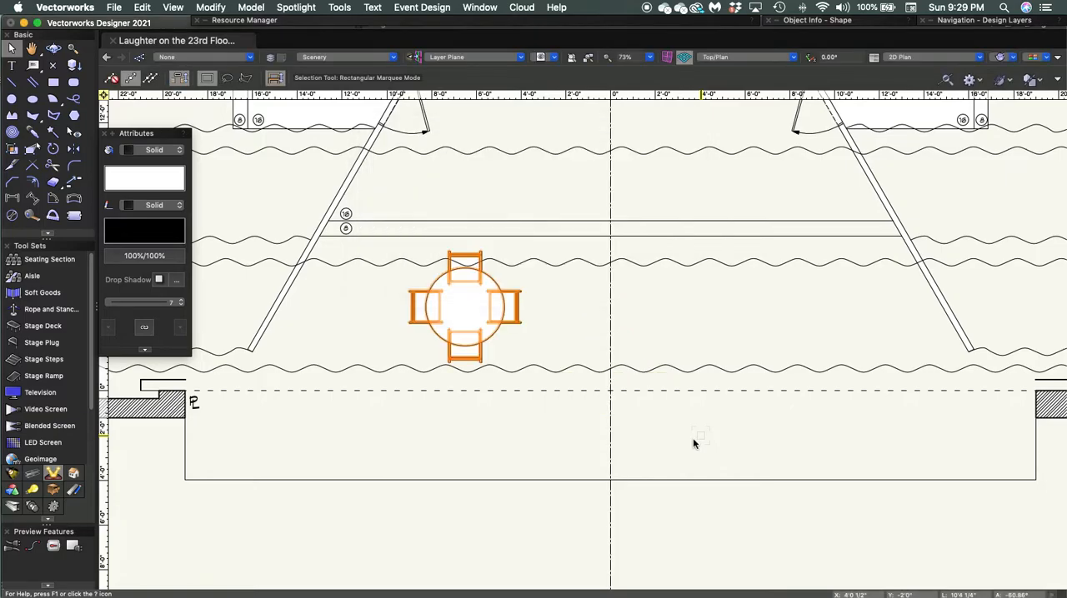
pyautogui.click(662, 348)
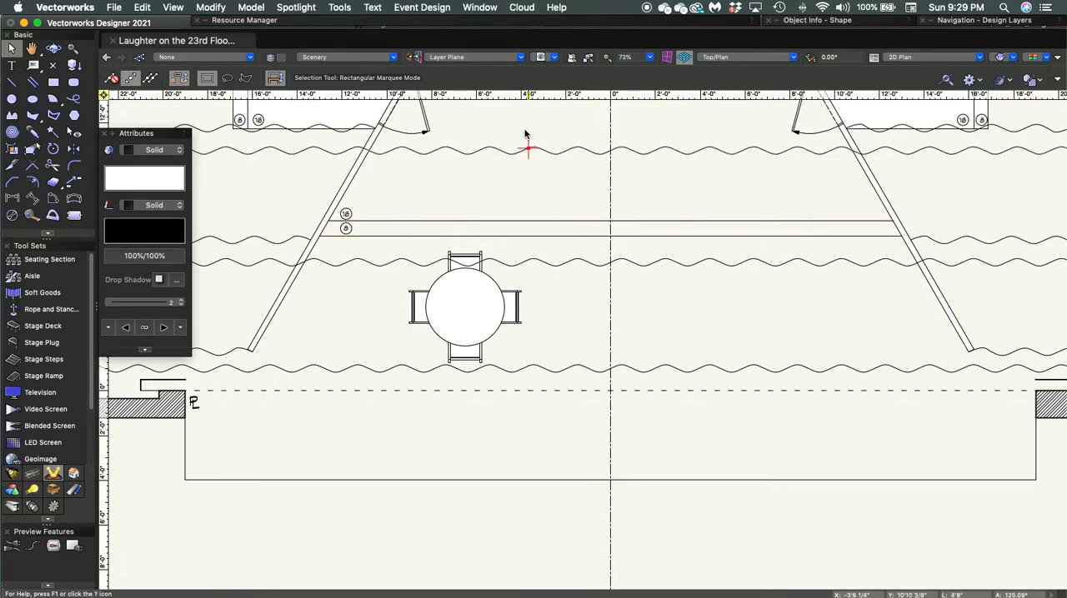
# - Collapse the Object Styles library and expand the Objects - Building Furnishings folder in the Resource Manager
pyautogui.doubleClick(464, 23)
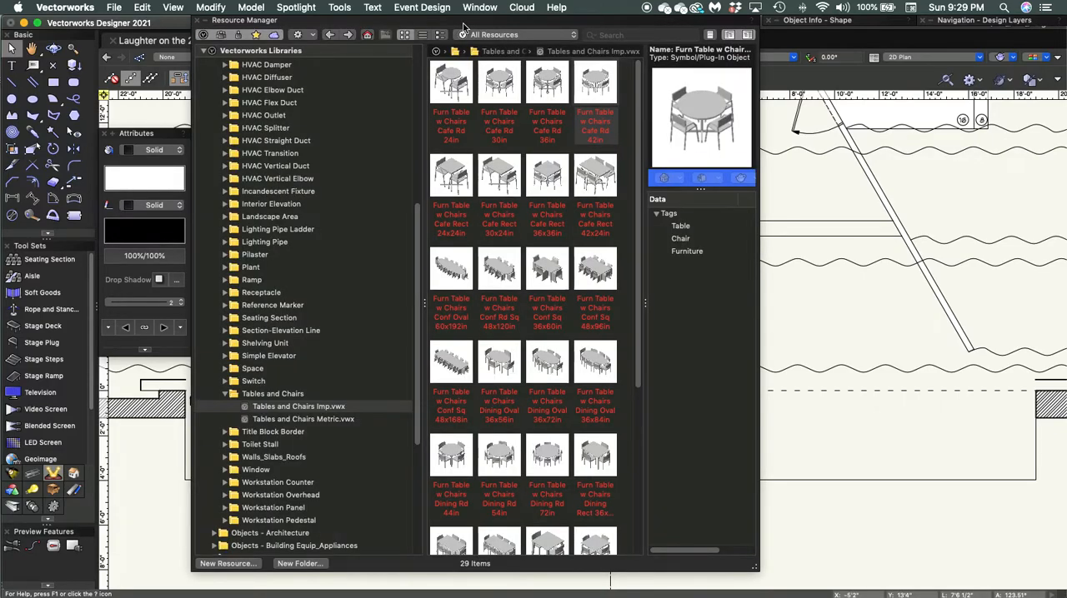
pyautogui.click(227, 394)
pyautogui.scroll(10, 220, 292)
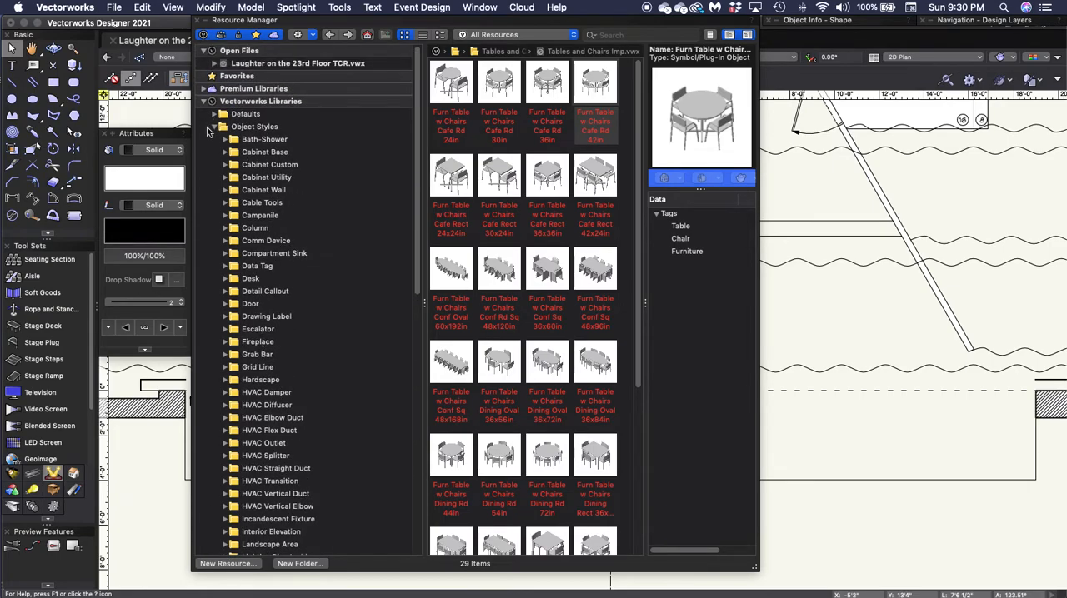
pyautogui.click(214, 126)
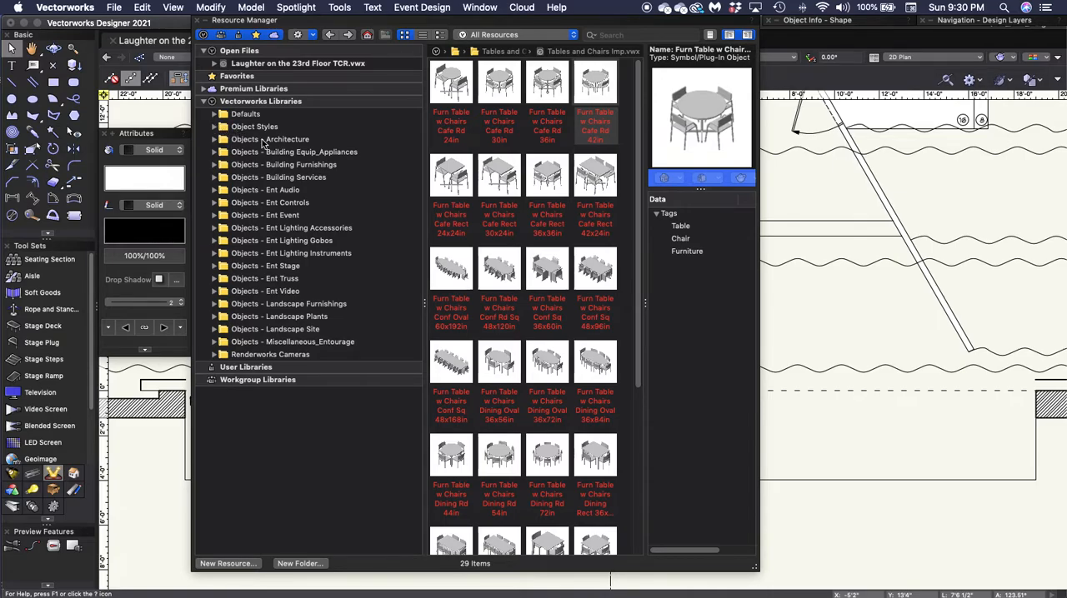
pyautogui.click(214, 165)
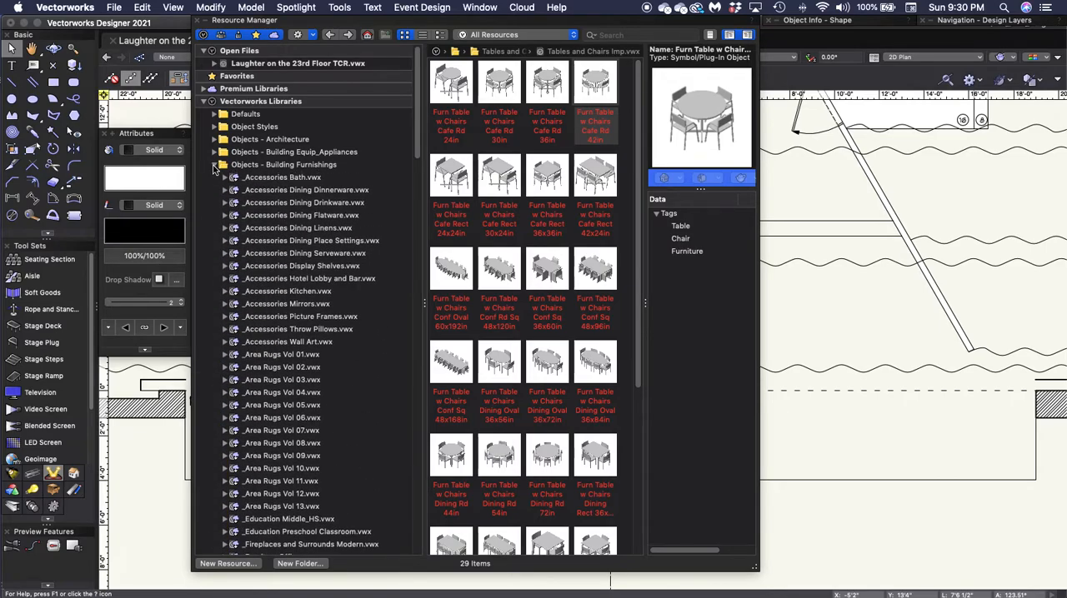
# - Look through the Objects - Building Furnishings folder and open the _Residential LivingRoom 01.vwx symbols
pyautogui.scroll(-15, 315, 318)
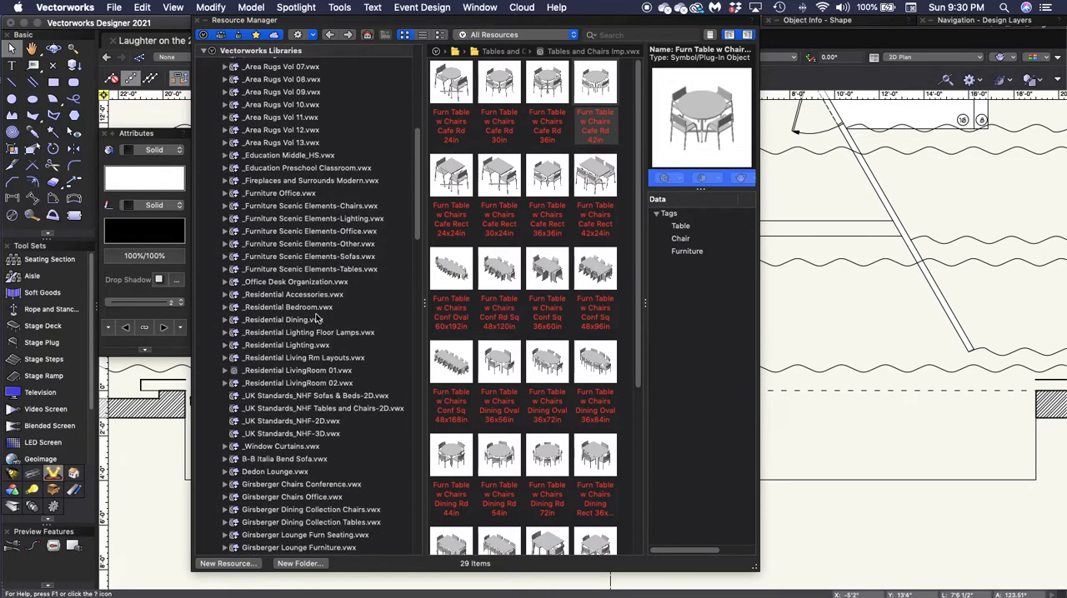
pyautogui.scroll(-15, 315, 318)
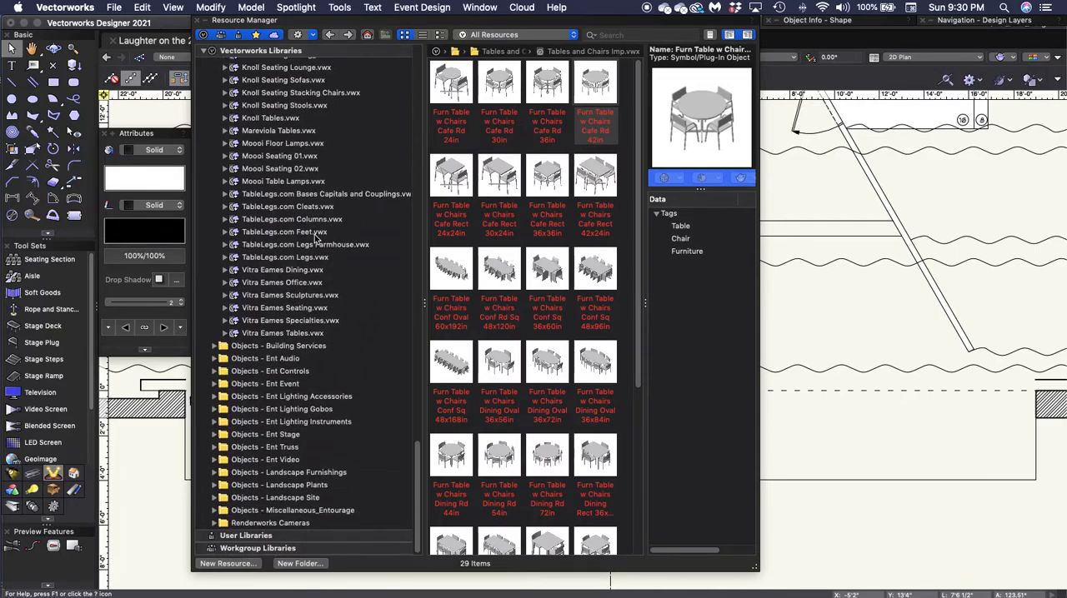
pyautogui.scroll(6, 314, 265)
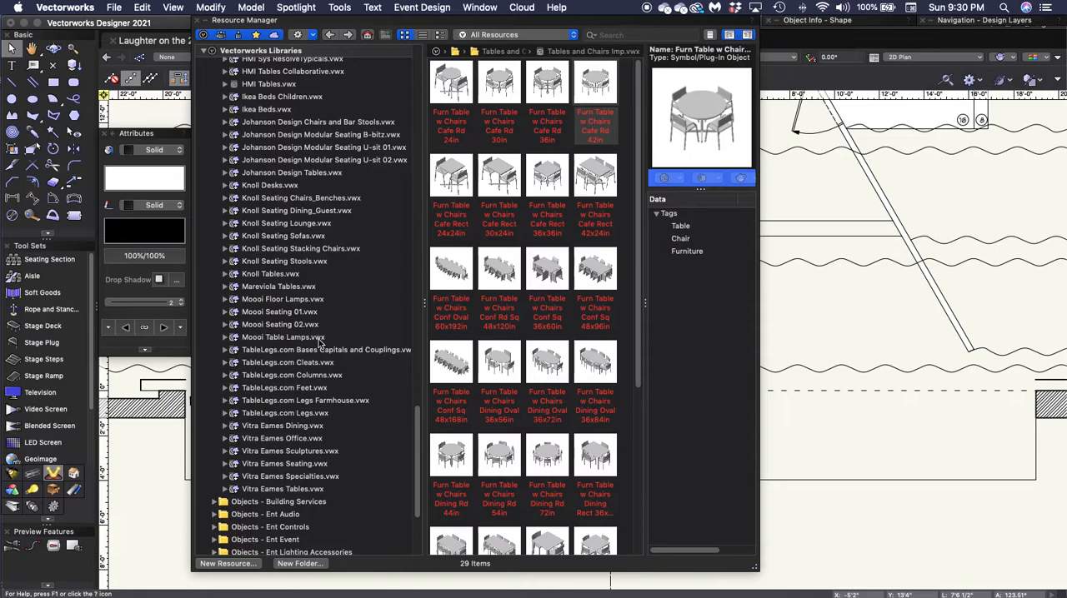
pyautogui.scroll(15, 319, 343)
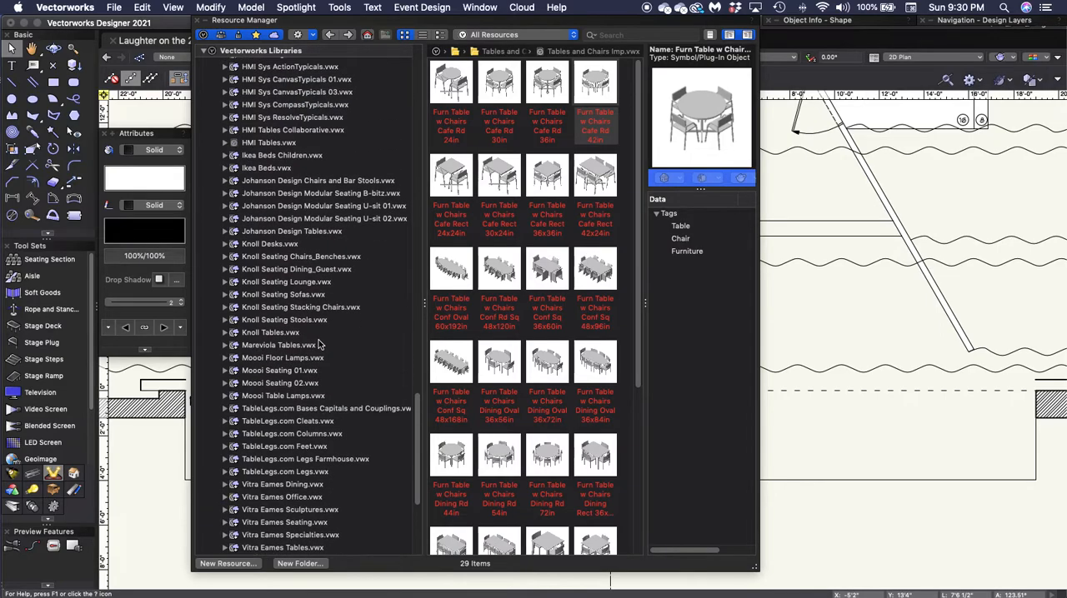
pyautogui.scroll(15, 319, 343)
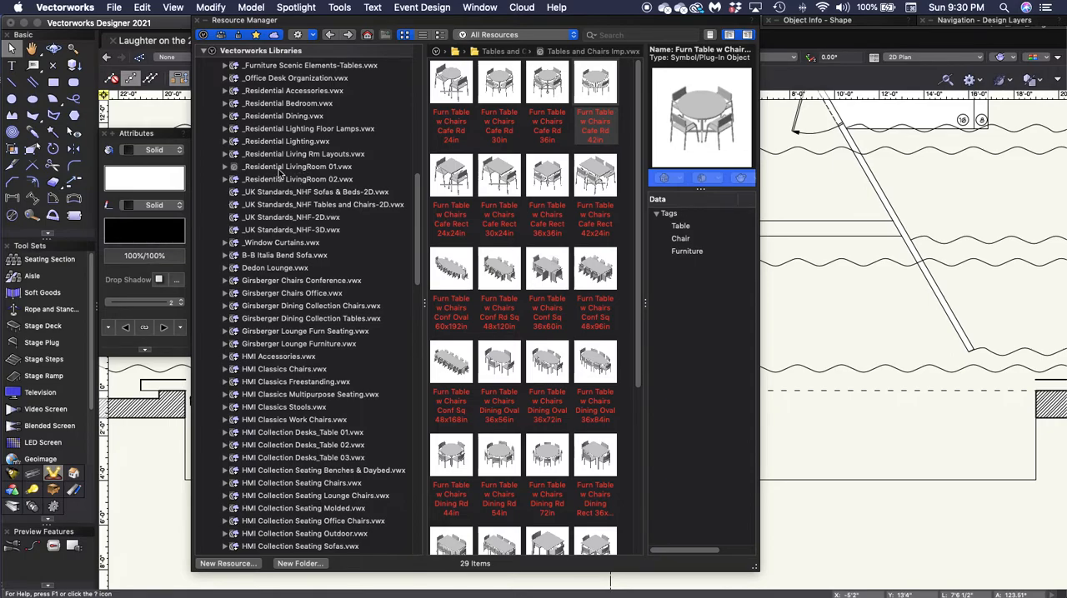
pyautogui.click(225, 168)
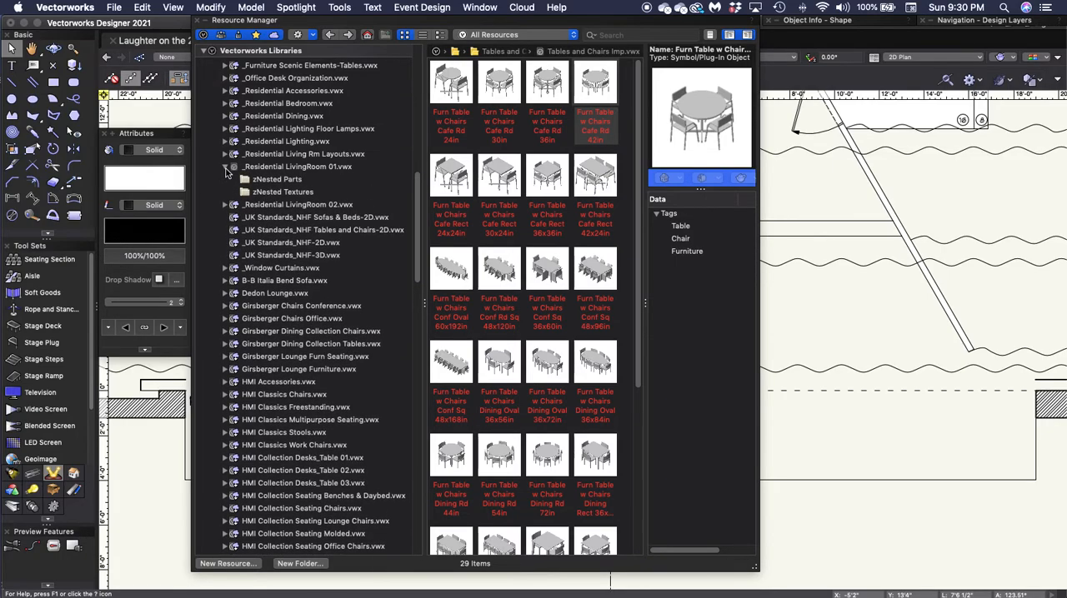
pyautogui.click(225, 168)
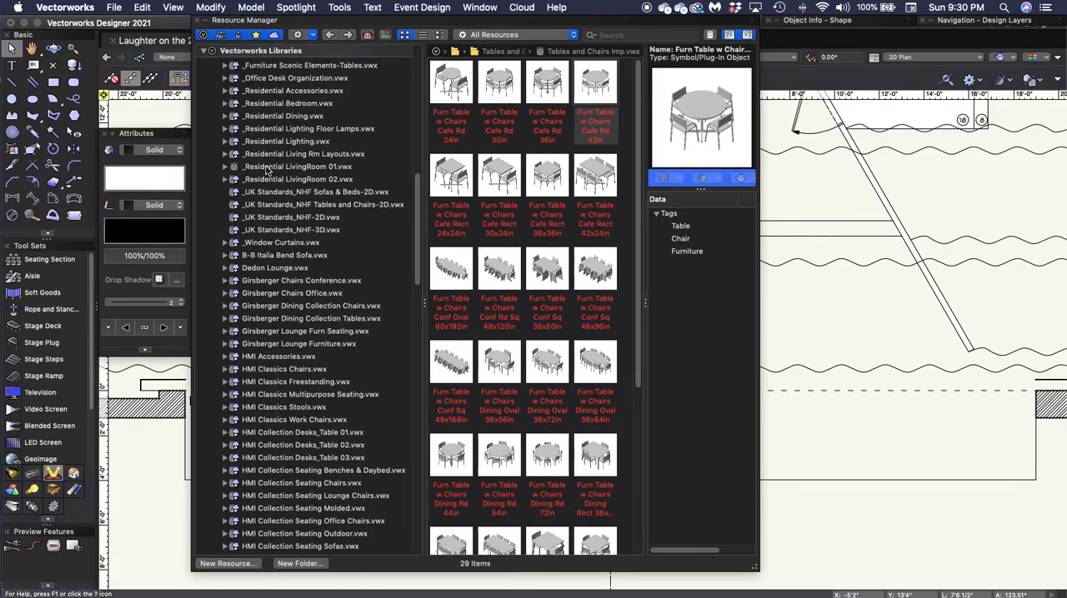
pyautogui.click(266, 168)
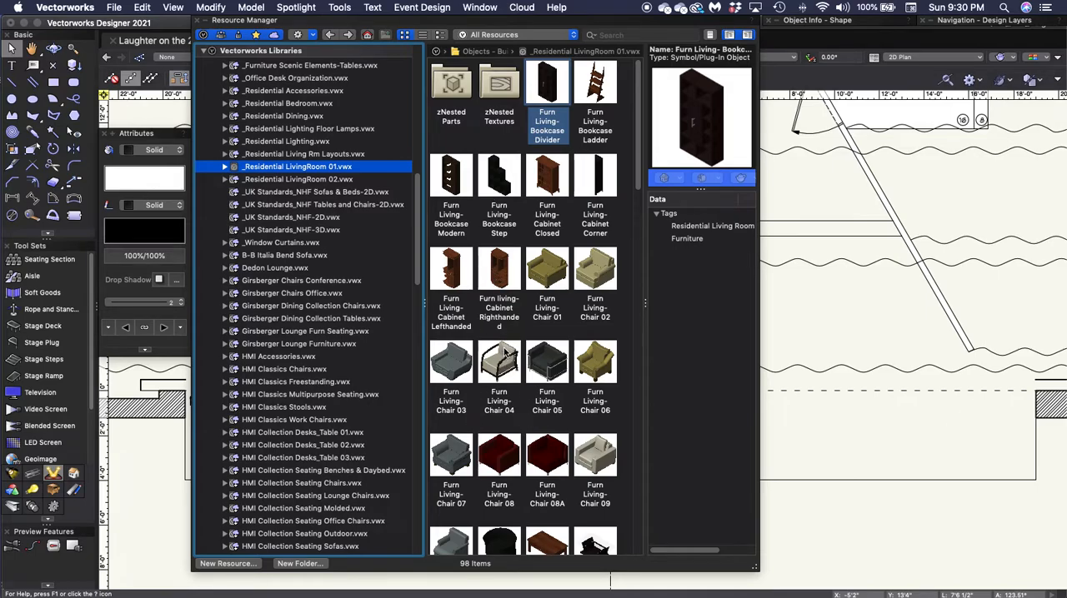
# - Insert the Furn Living- Chair 02 symbol unrotated where the centre line crosses the plaster line
pyautogui.scroll(-5, 505, 359)
pyautogui.scroll(-3, 506, 351)
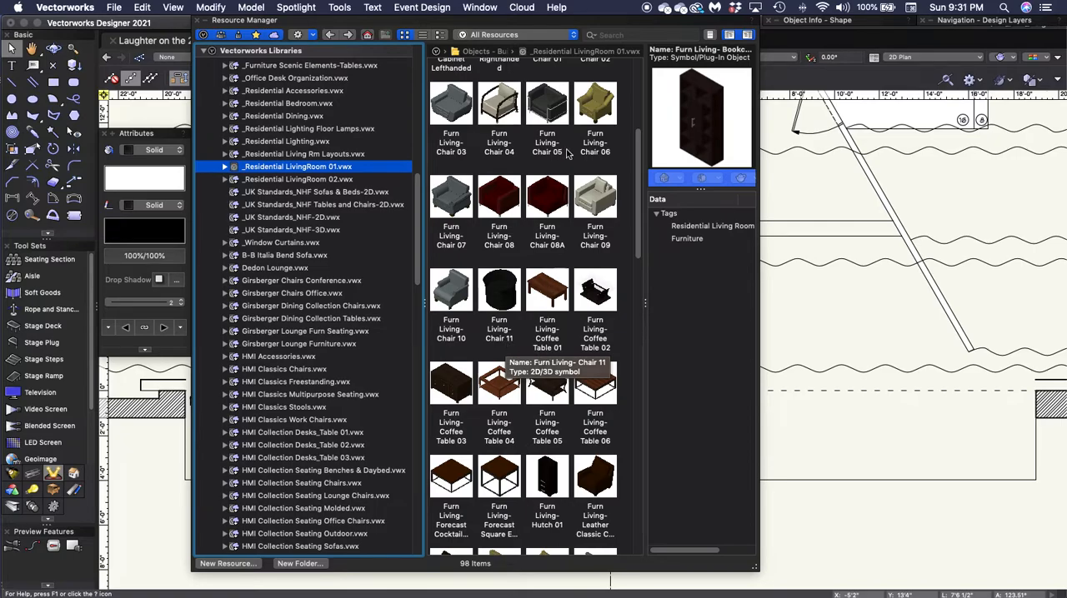
pyautogui.scroll(7, 568, 167)
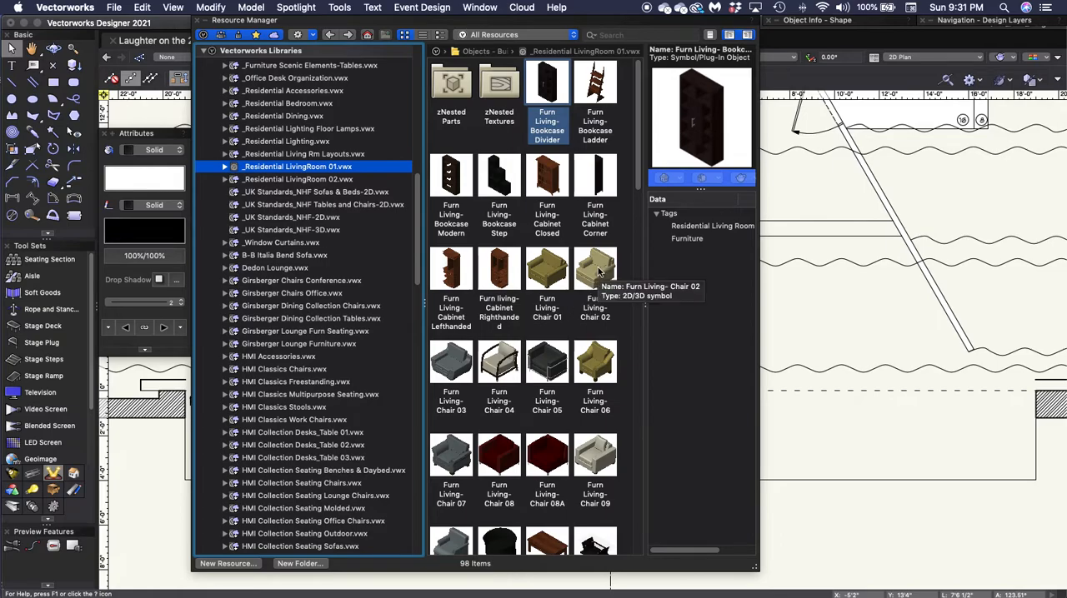
pyautogui.click(596, 270)
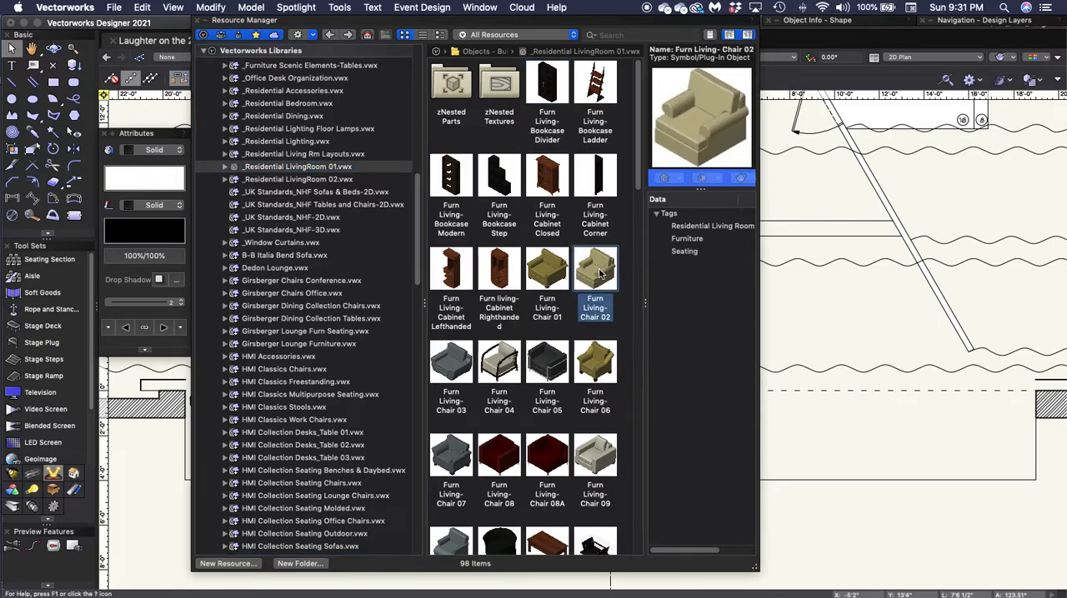
pyautogui.doubleClick(597, 270)
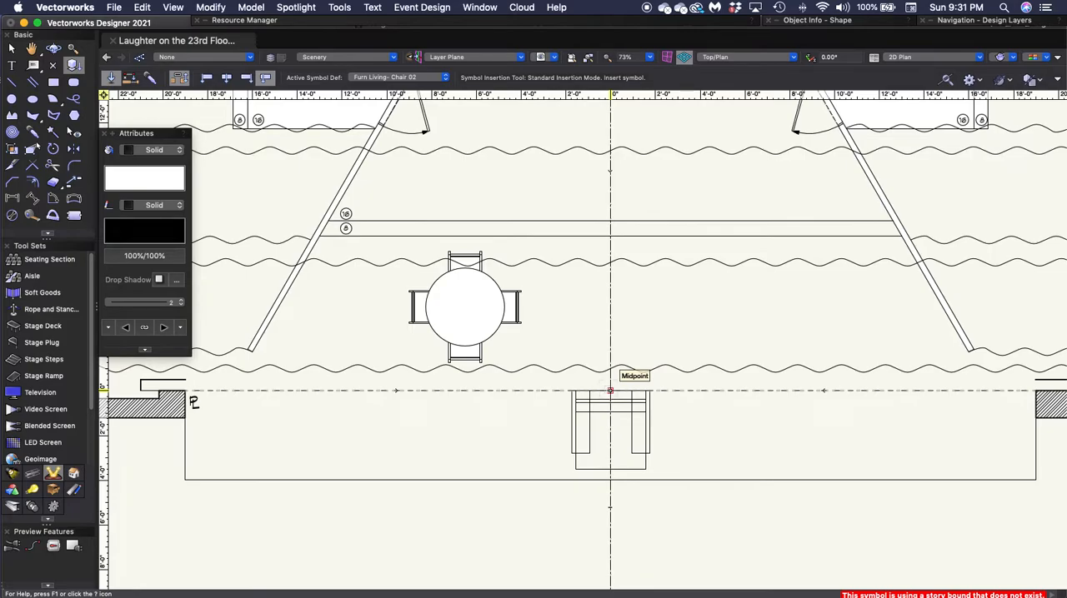
pyautogui.click(610, 390)
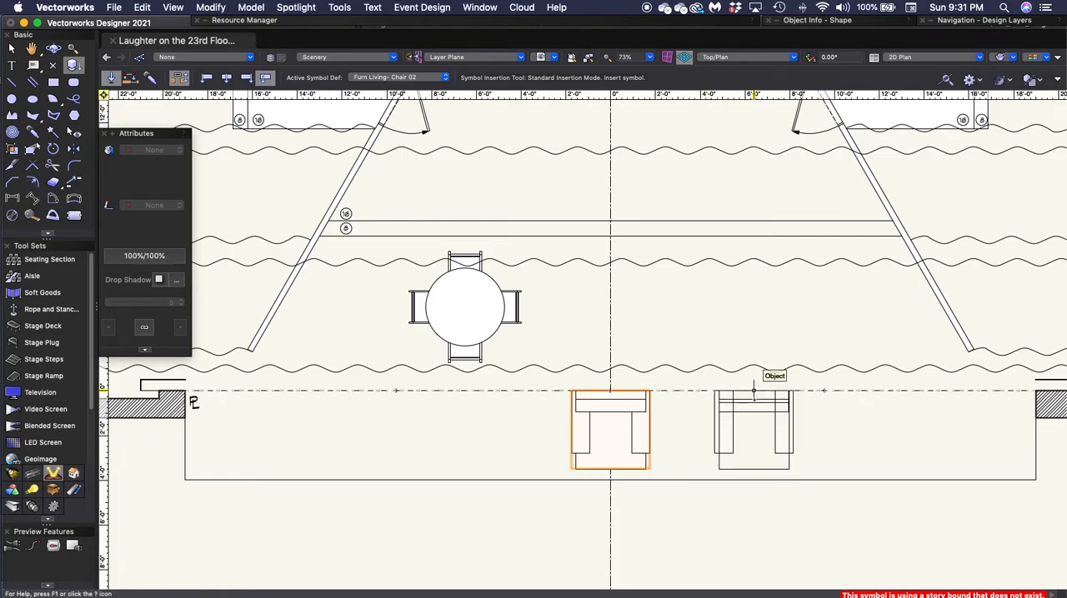
pyautogui.press('x')
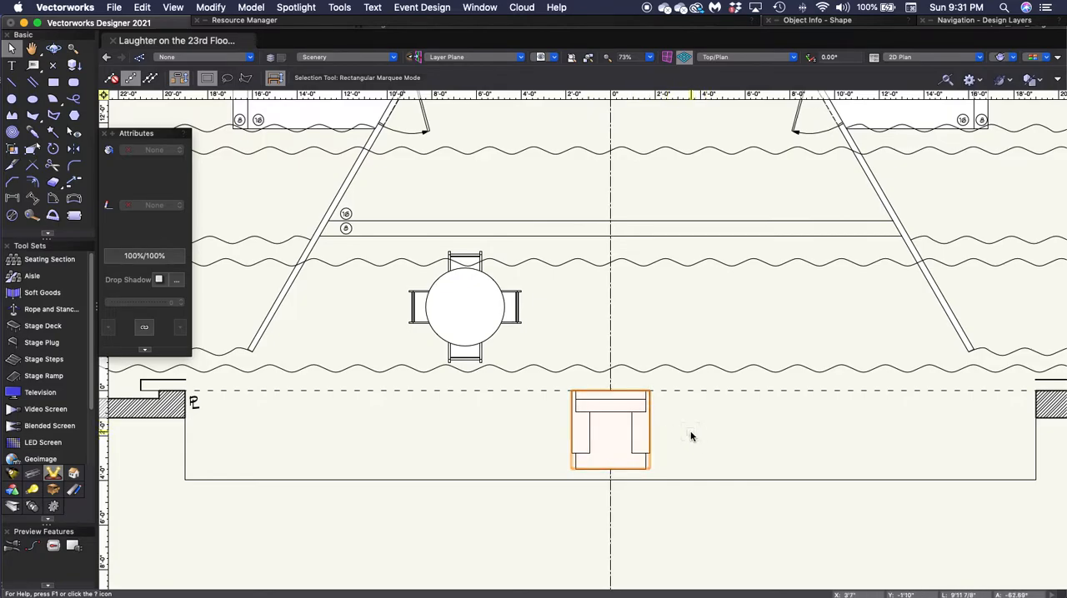
# - Move the armchair by an X offset of 2'8" and a Y offset of 6'11", and deselect it
pyautogui.press('super+m')
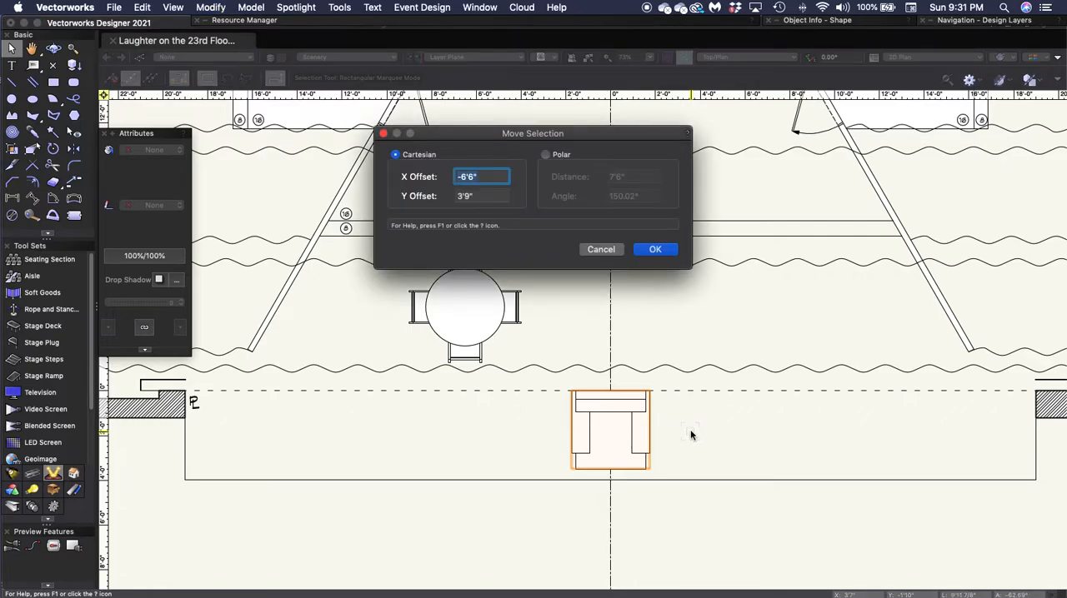
pyautogui.write("2'8")
pyautogui.press('Tab')
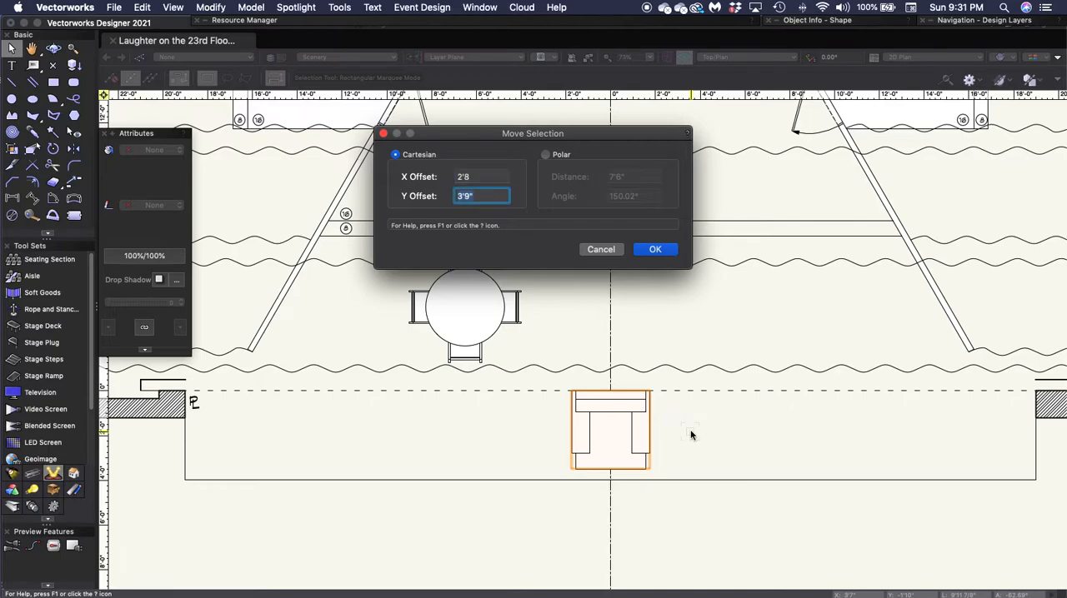
pyautogui.write("6'11")
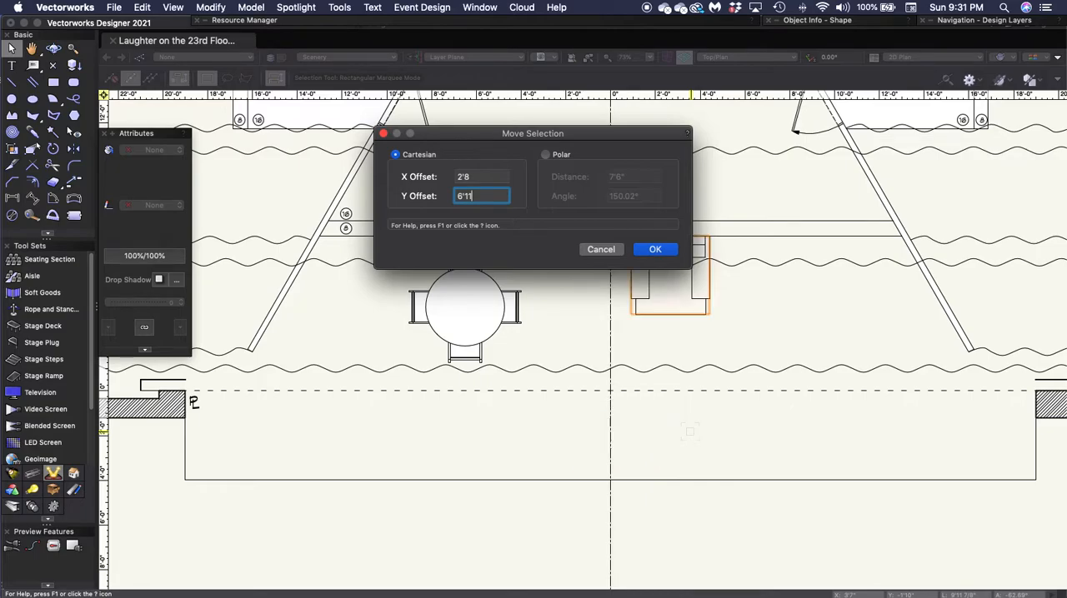
pyautogui.press('Return')
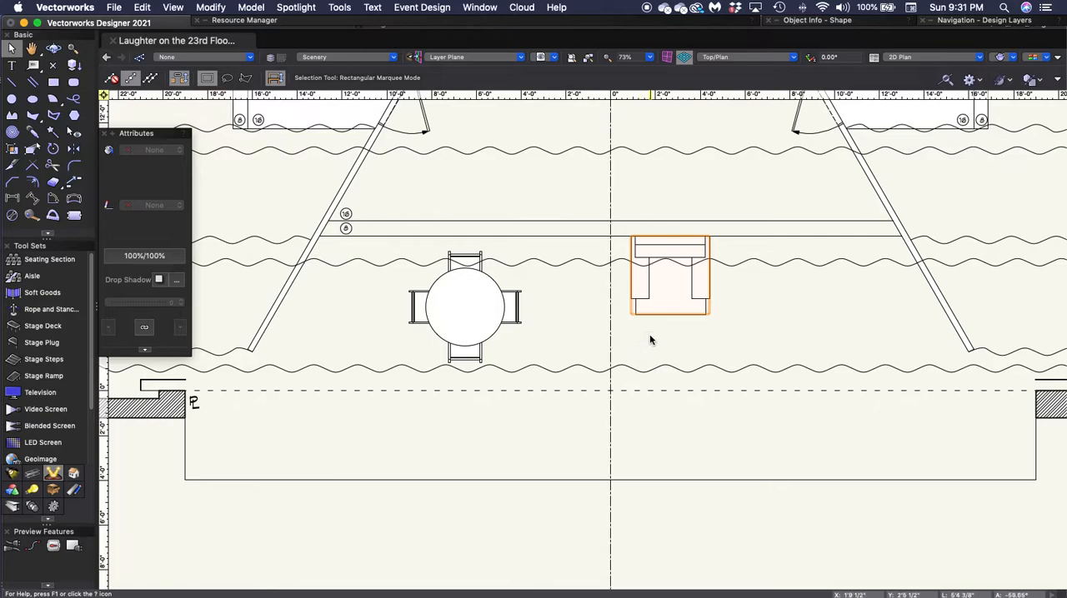
pyautogui.click(761, 333)
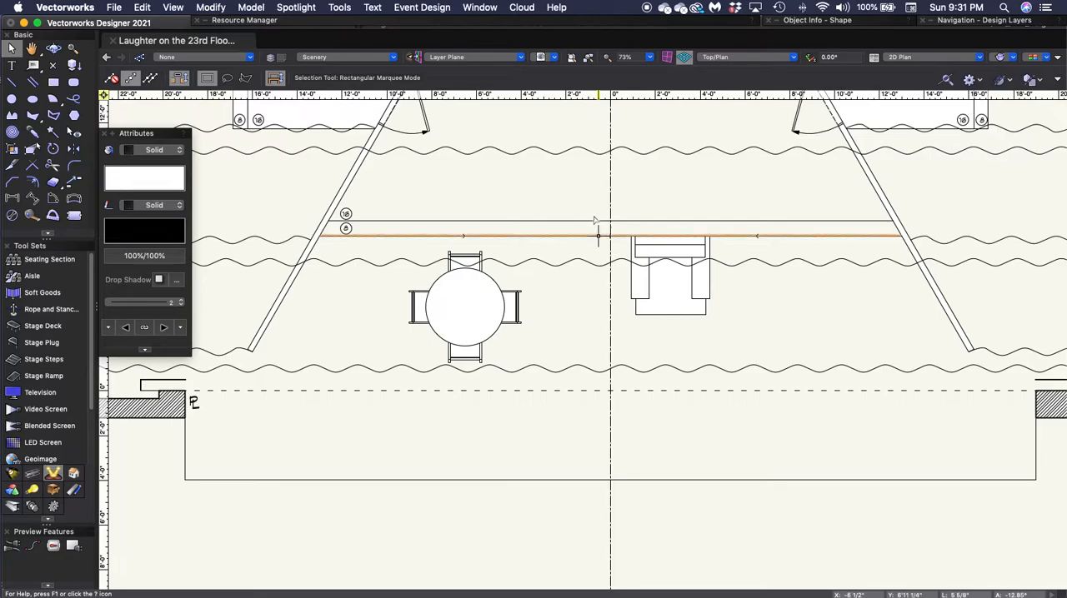
# - Insert the Furn Living- Metro 01 Loveseat on the centre line at -60°, and snap its back corner where the right-hand slanted wall meets the back wall
pyautogui.moveTo(471, 27)
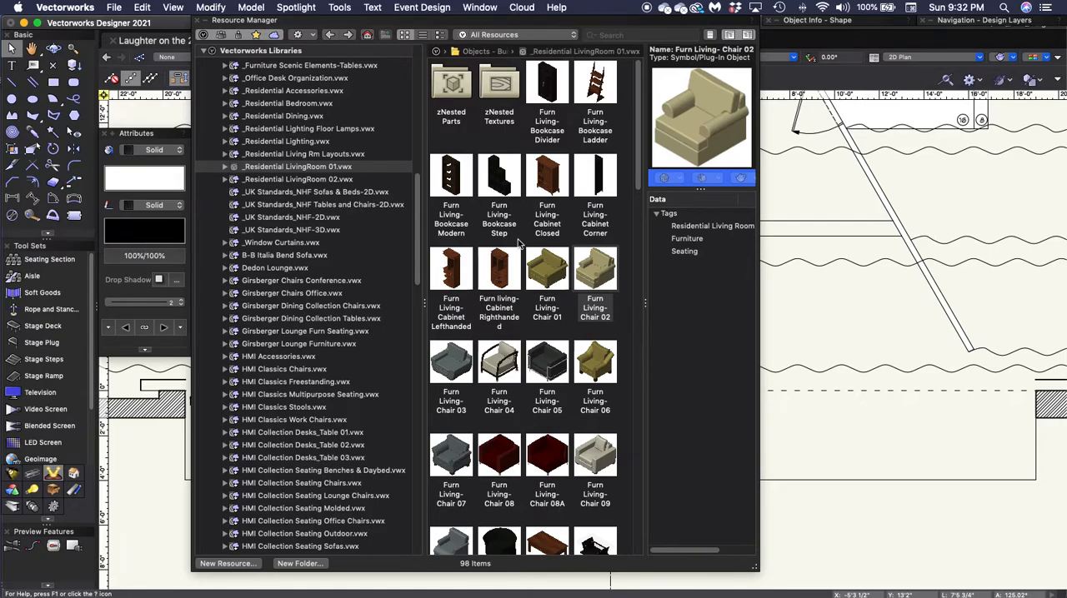
pyautogui.scroll(-5, 518, 242)
pyautogui.scroll(-7, 519, 242)
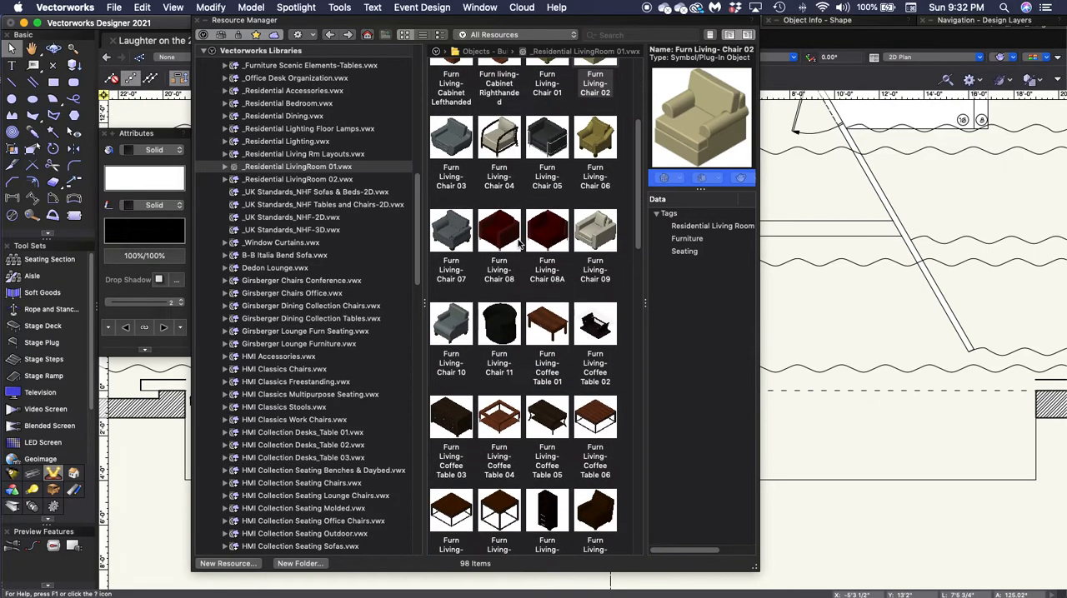
pyautogui.scroll(-2, 518, 242)
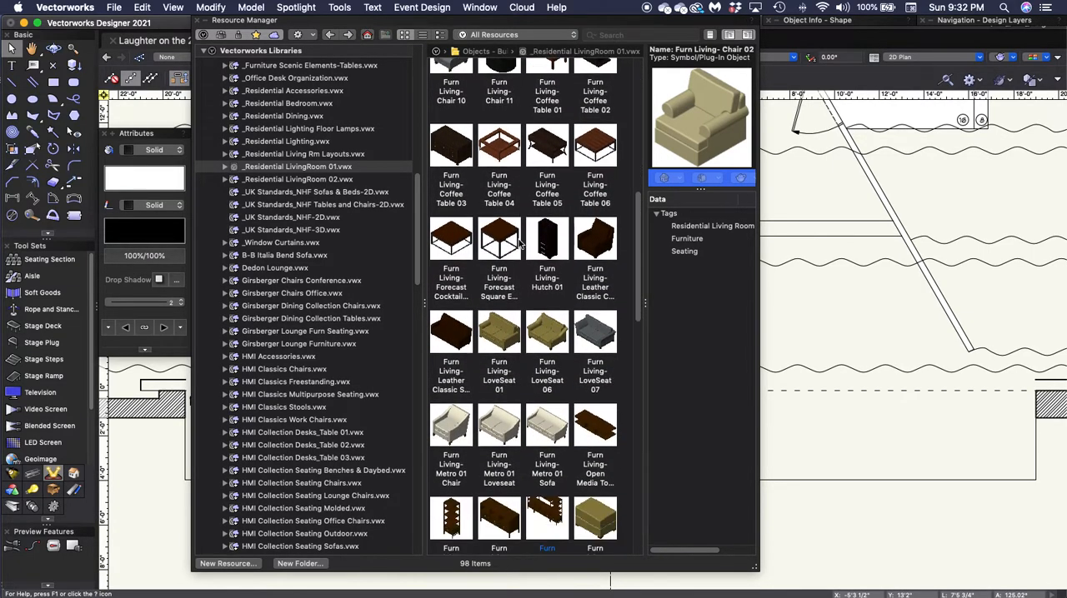
pyautogui.scroll(-3, 520, 242)
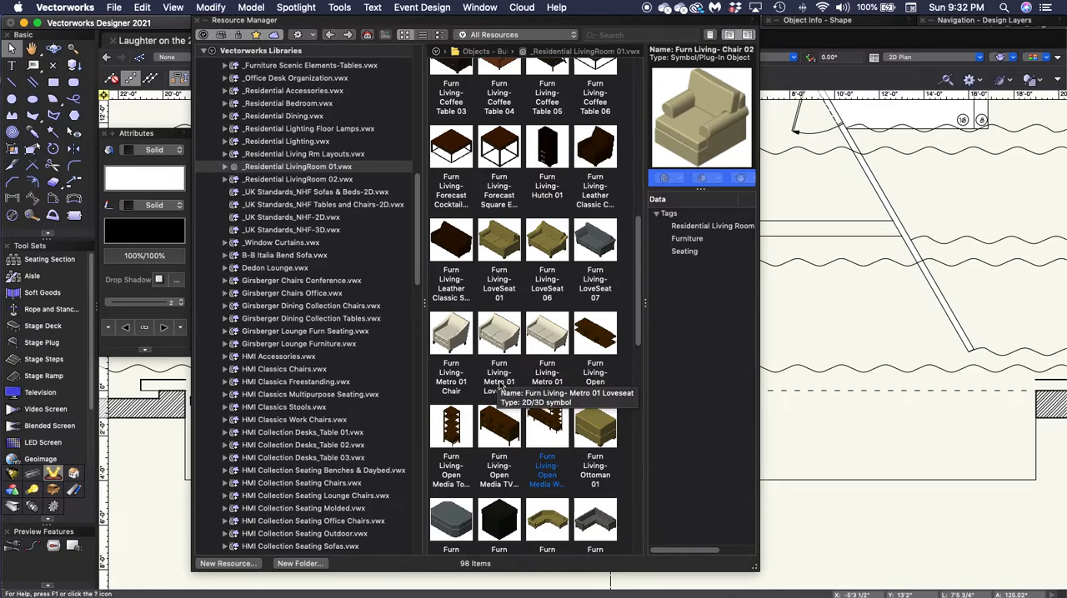
pyautogui.doubleClick(505, 337)
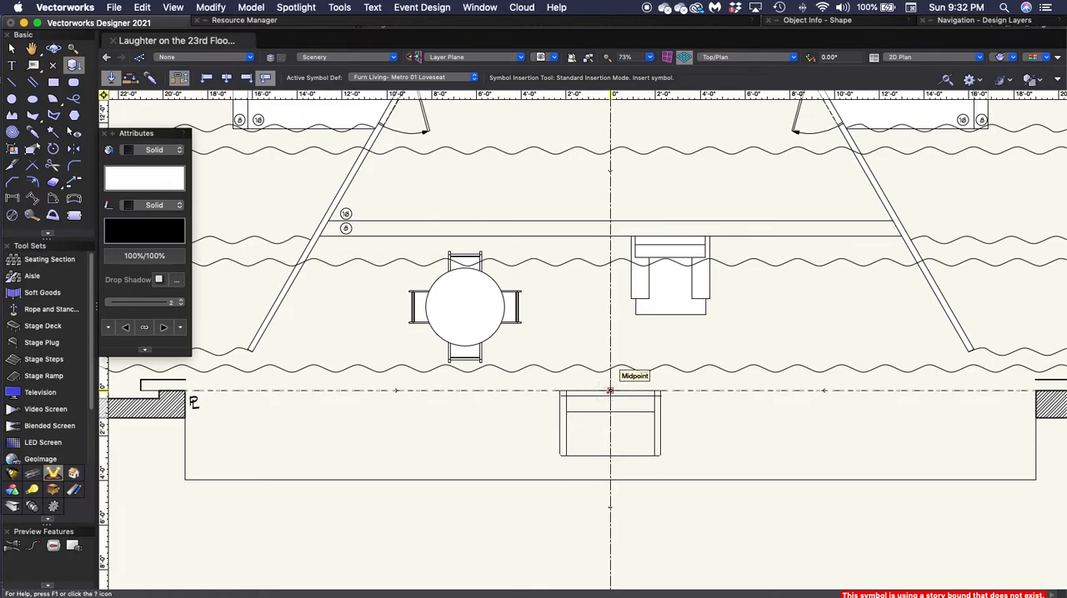
pyautogui.click(609, 390)
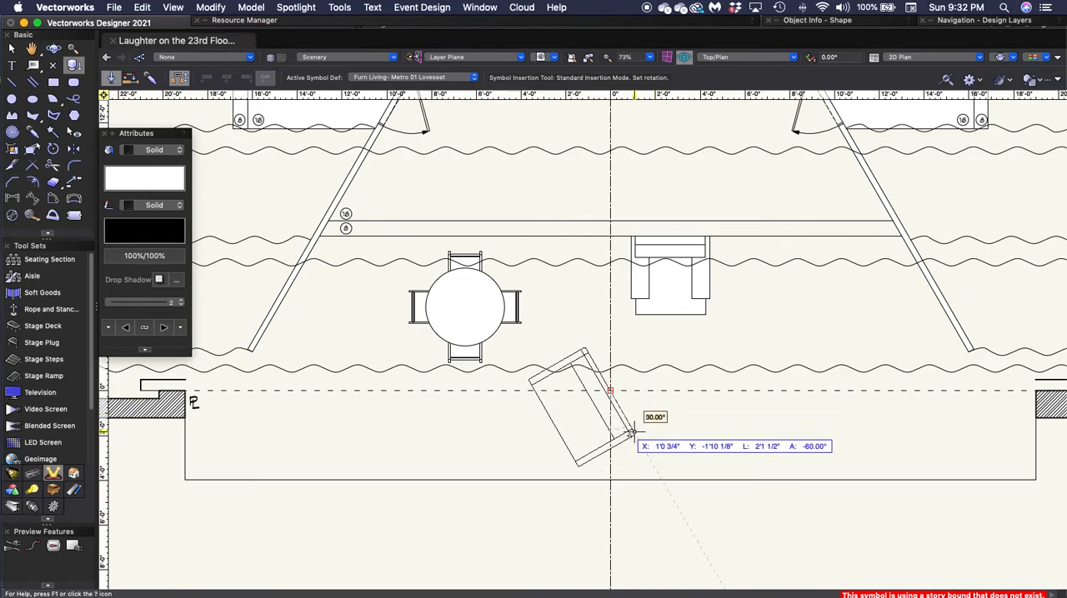
pyautogui.click(632, 432)
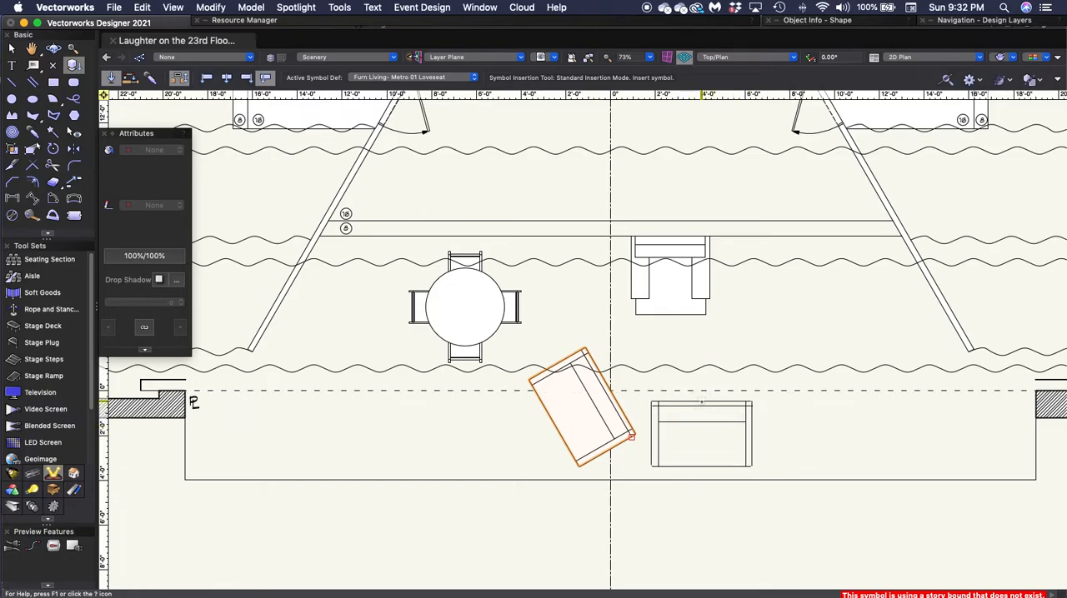
pyautogui.press('x')
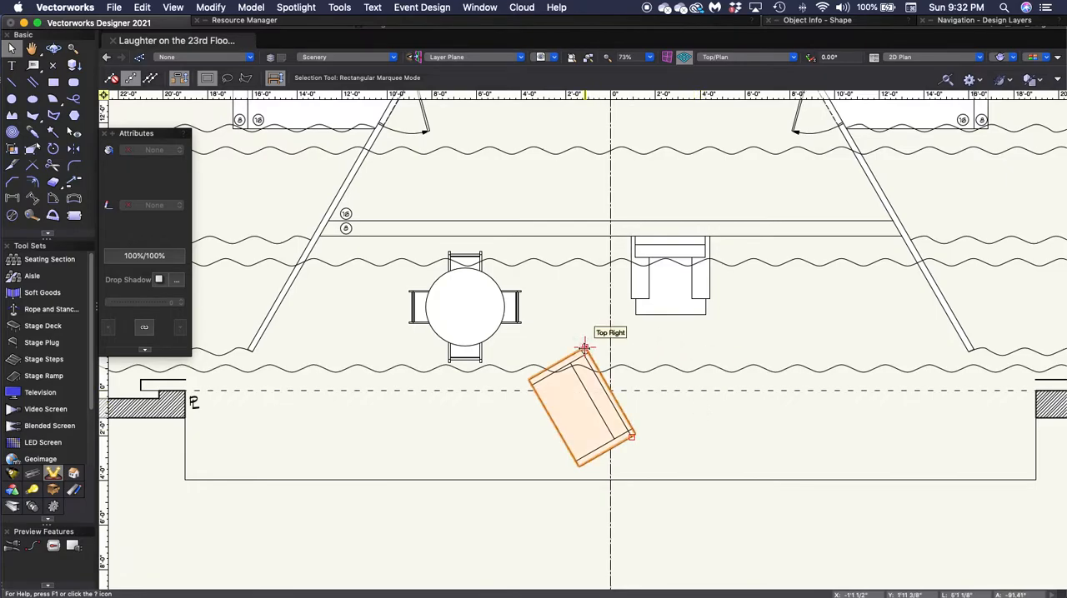
pyautogui.moveTo(585, 348); pyautogui.dragTo(897, 238)
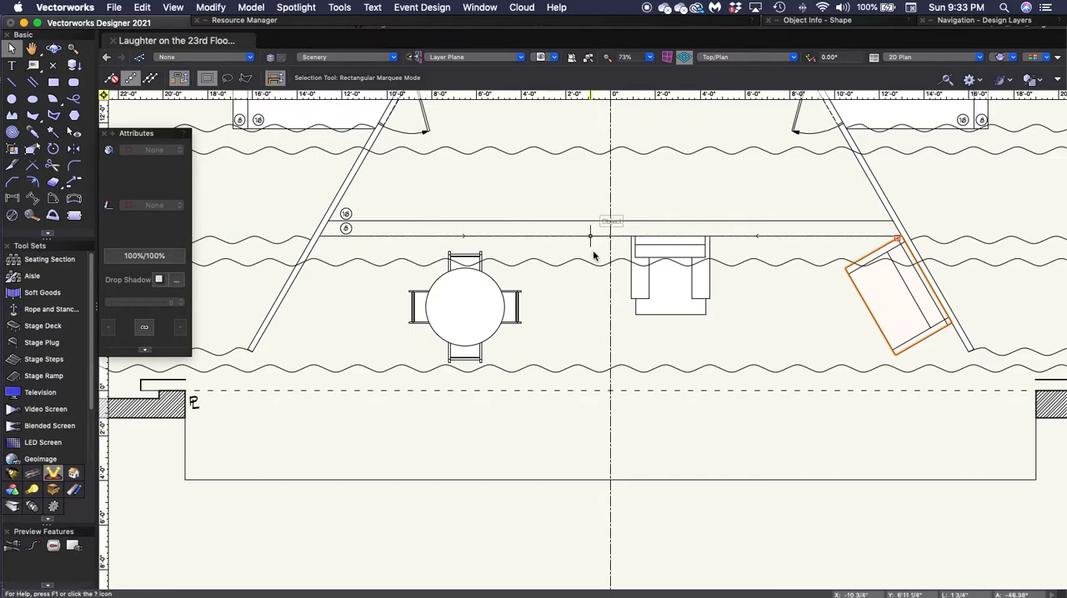
# - Insert the Furn Living- Coffee Table 01 symbol where the centre line crosses the plaster line, rotated to -60°
pyautogui.moveTo(458, 25)
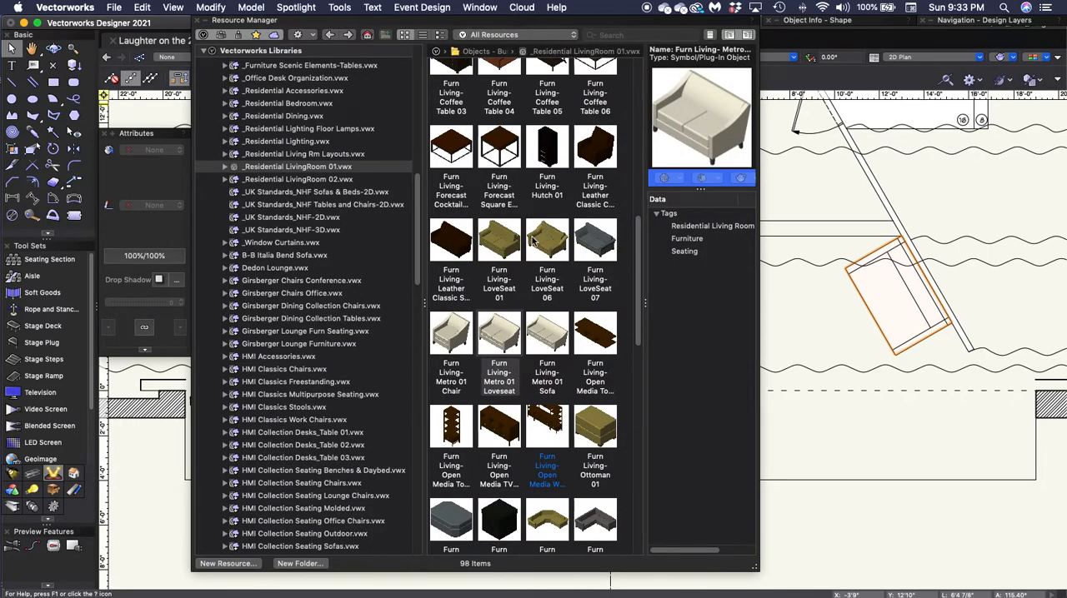
pyautogui.scroll(-5, 536, 249)
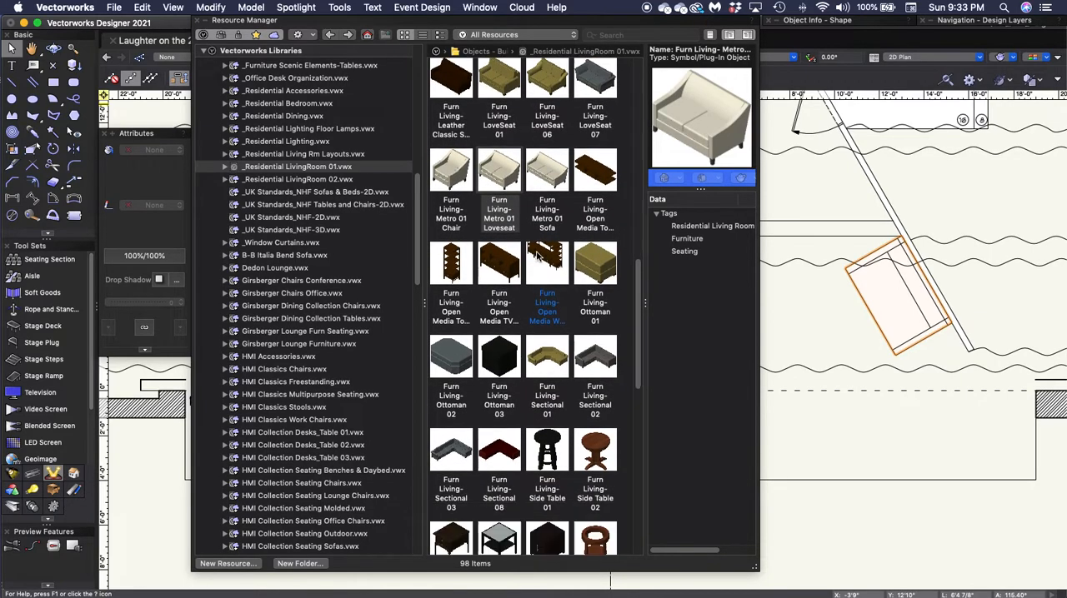
pyautogui.scroll(10, 535, 257)
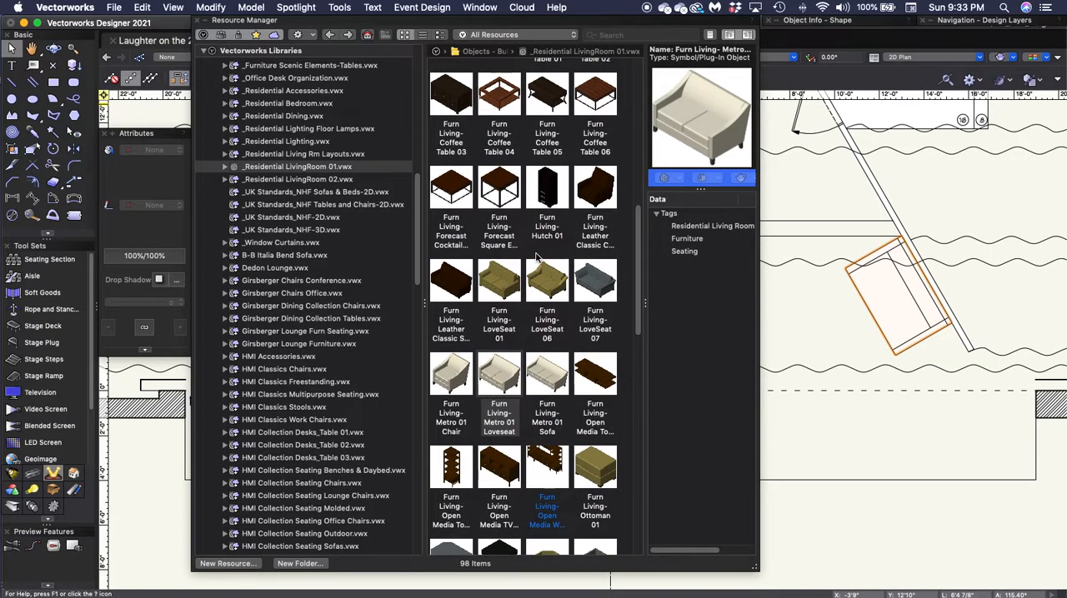
pyautogui.scroll(6, 537, 258)
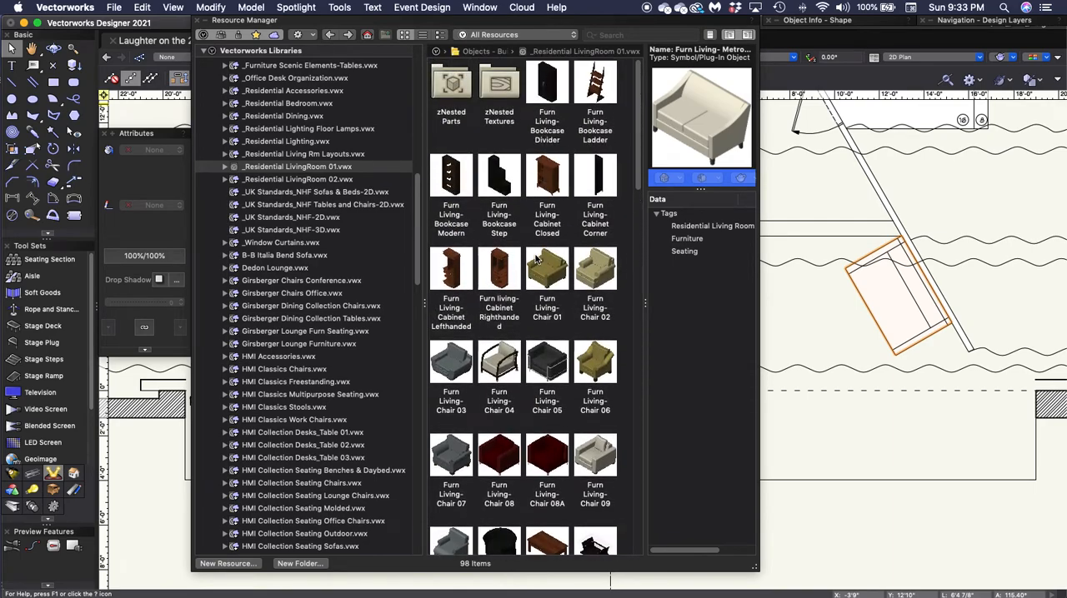
pyautogui.scroll(-4, 536, 261)
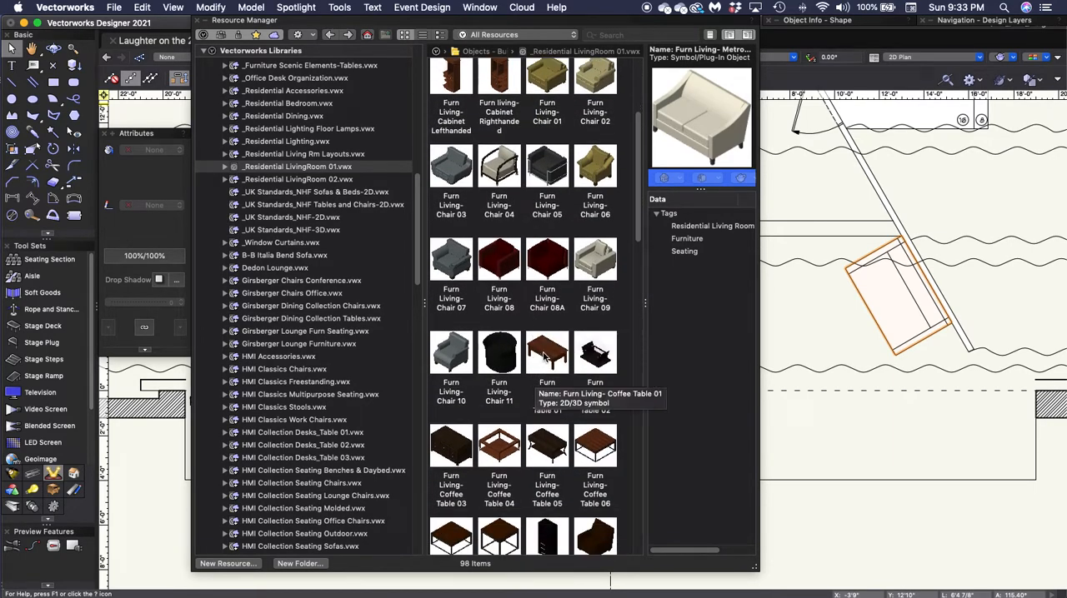
pyautogui.doubleClick(543, 356)
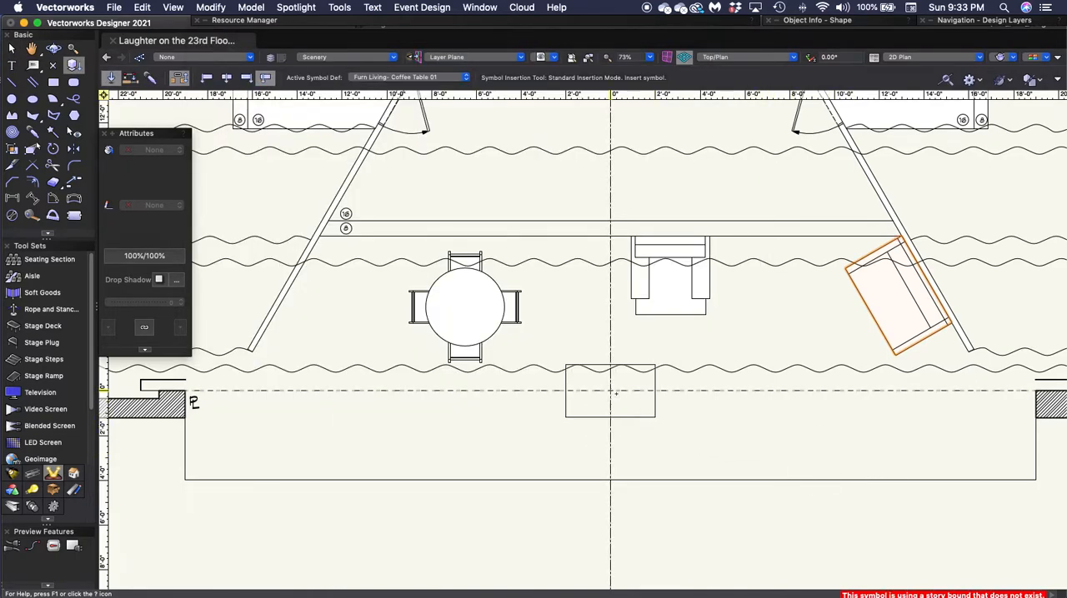
pyautogui.click(611, 390)
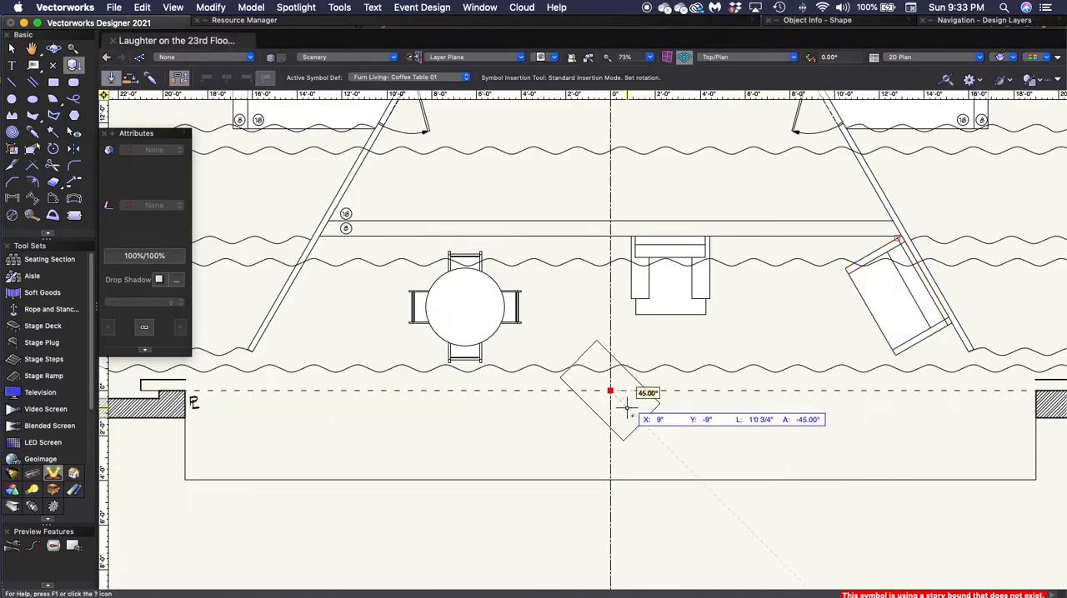
pyautogui.click(651, 464)
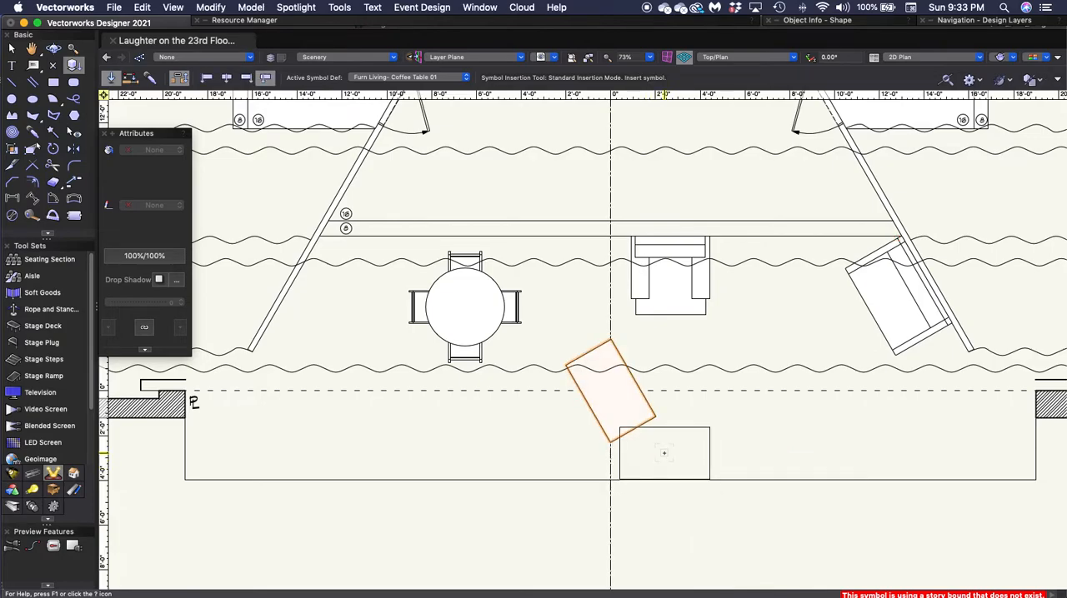
# - Move the coffee table in front of the angled loveseat, about 10' right of the centre line, and deselect it
pyautogui.press('x')
pyautogui.moveTo(610, 390); pyautogui.dragTo(829, 333)
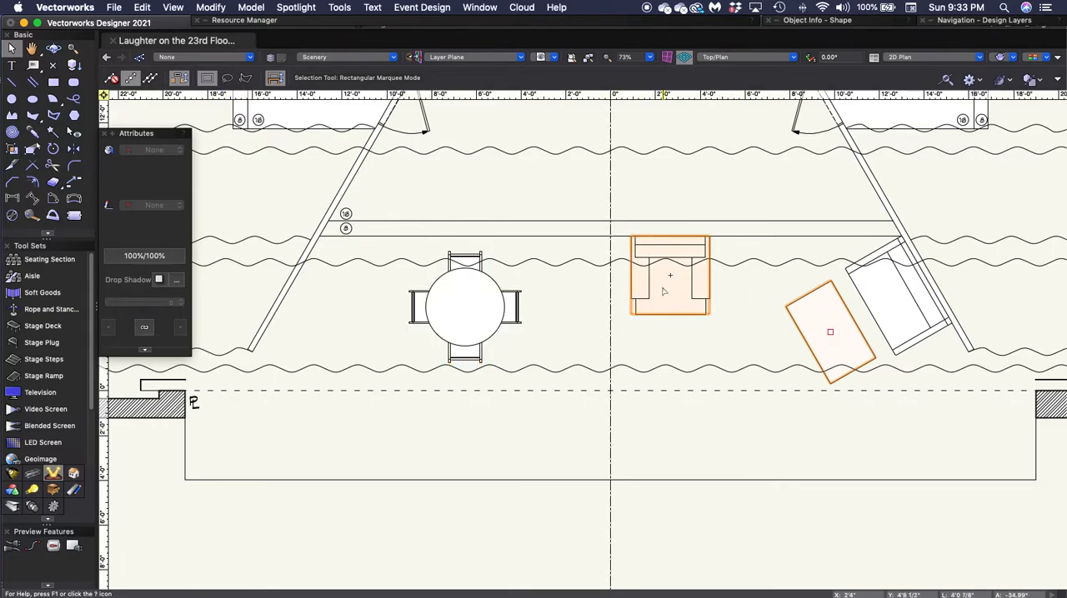
pyautogui.click(638, 340)
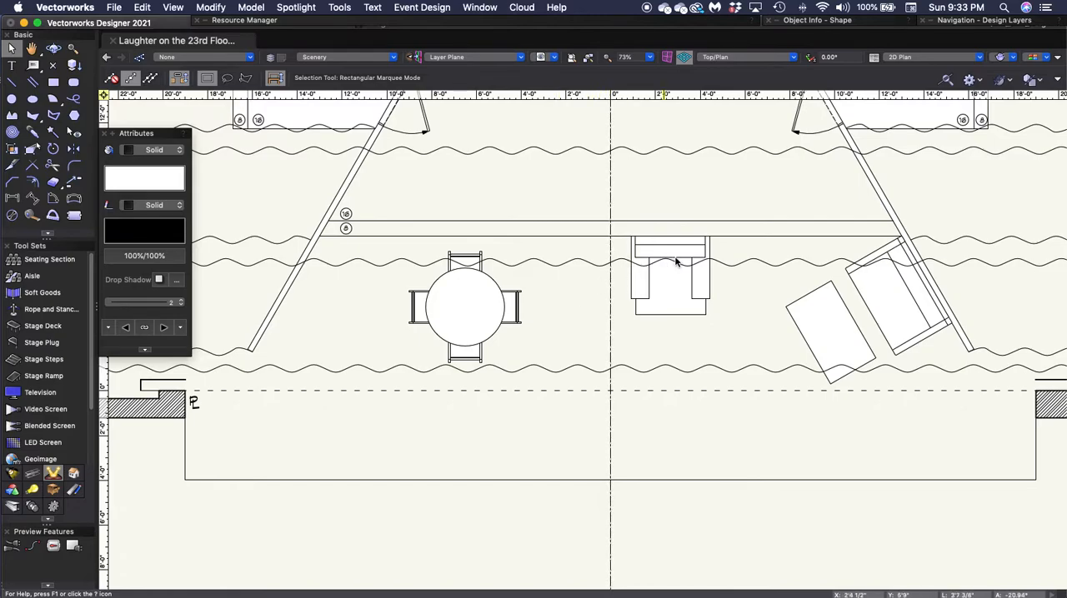
# - Look through the _Residential LivingRoom 01.vwx symbols for a cabinet or stand suited to the upstage wall
pyautogui.moveTo(624, 195); pyautogui.dragTo(626, 322, button='middle')
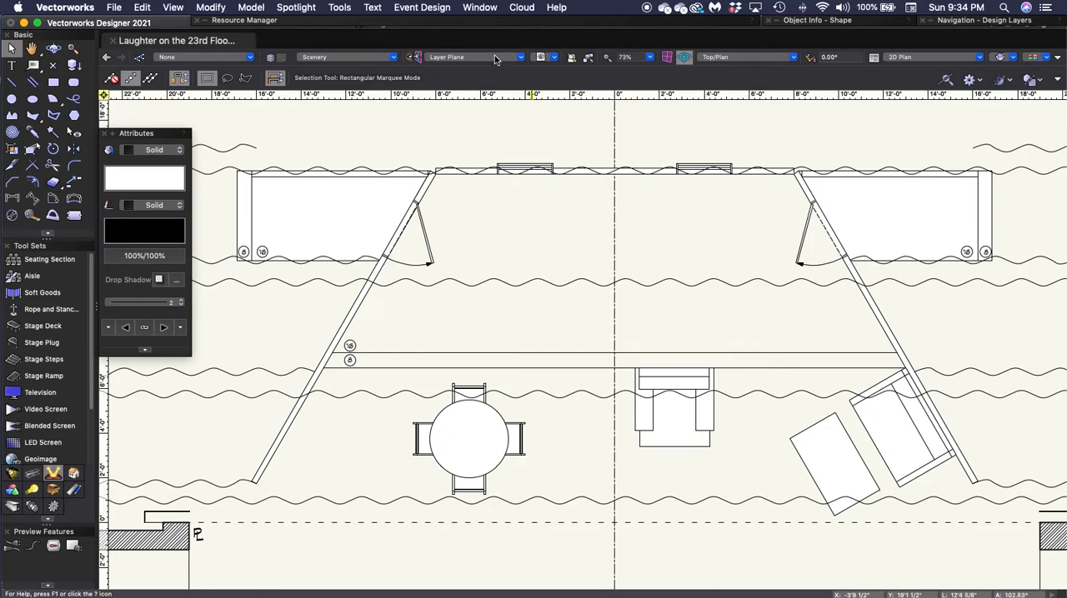
pyautogui.click(490, 23)
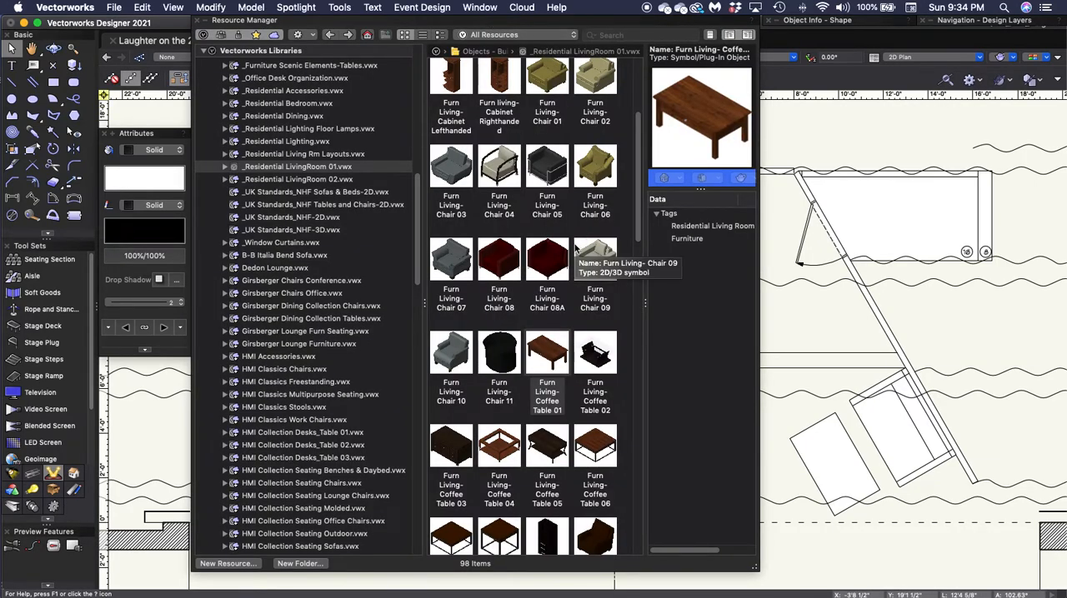
pyautogui.scroll(-10, 575, 246)
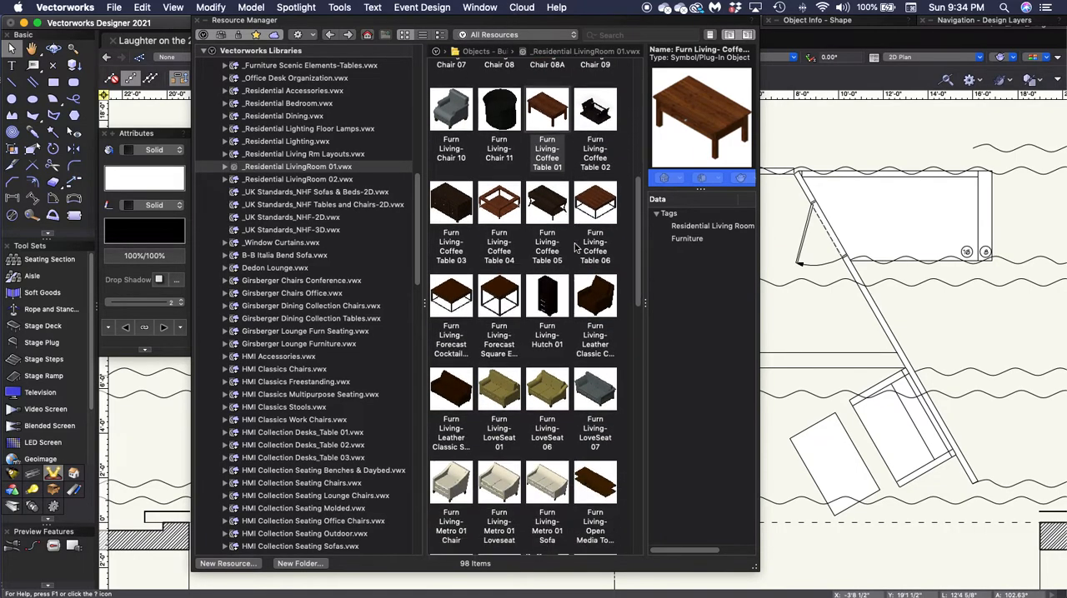
pyautogui.scroll(-7, 575, 247)
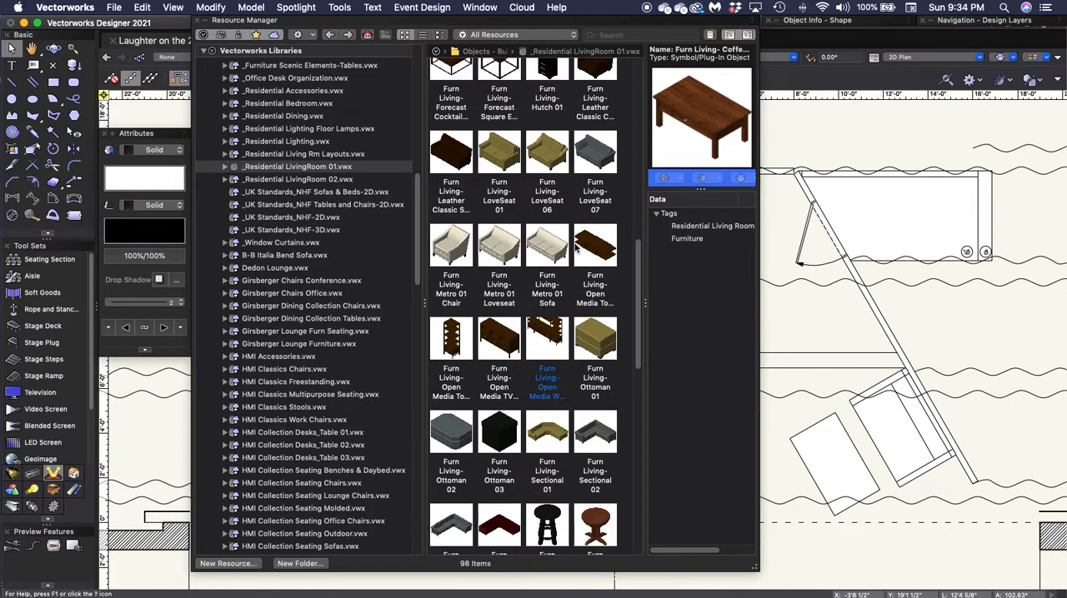
pyautogui.scroll(-13, 560, 251)
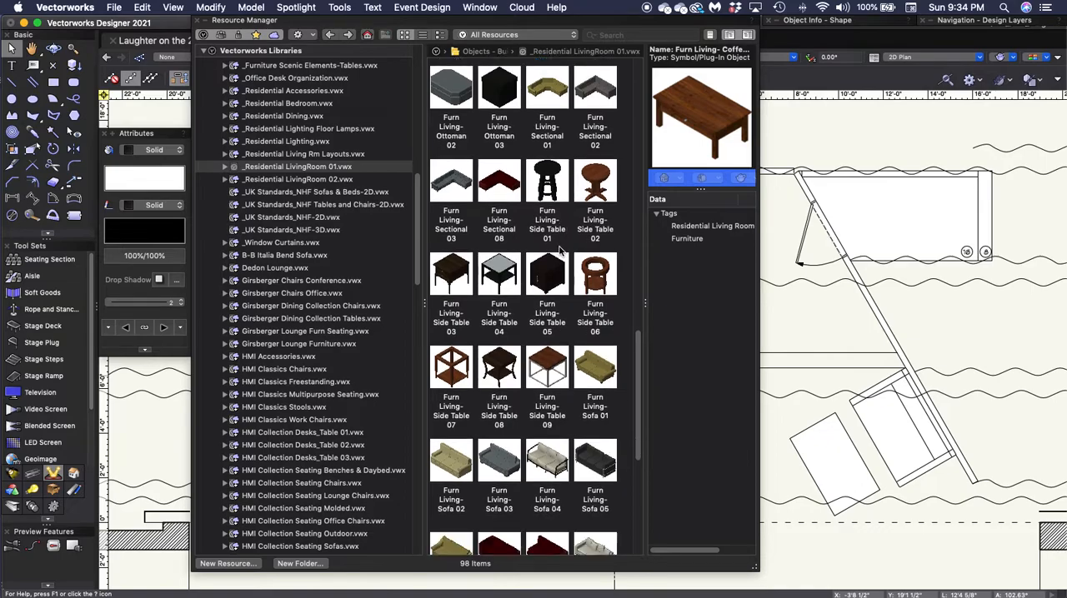
pyautogui.scroll(-3, 560, 249)
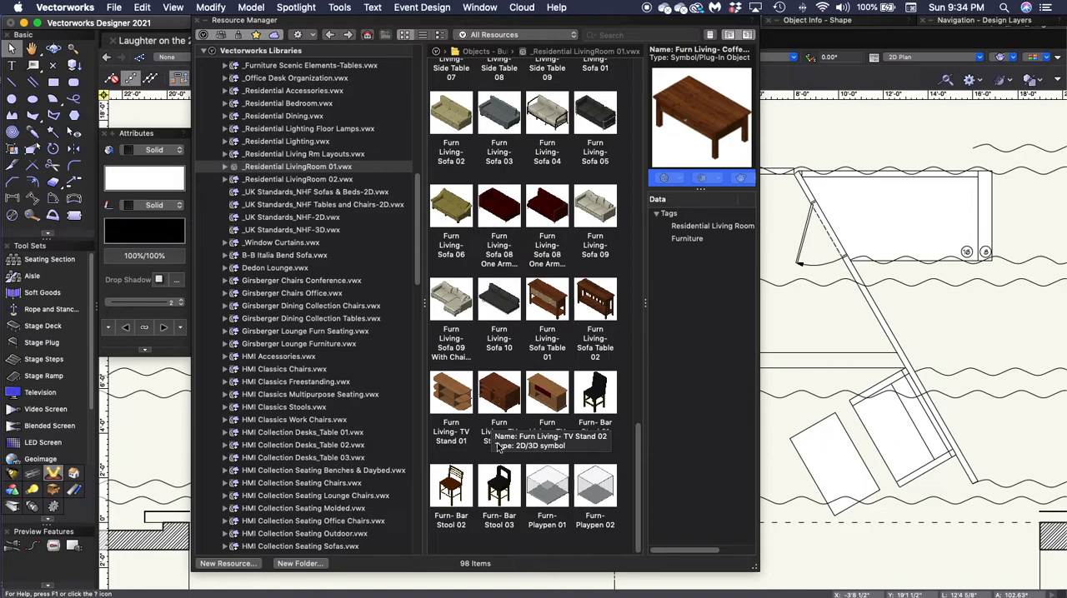
pyautogui.scroll(2, 561, 423)
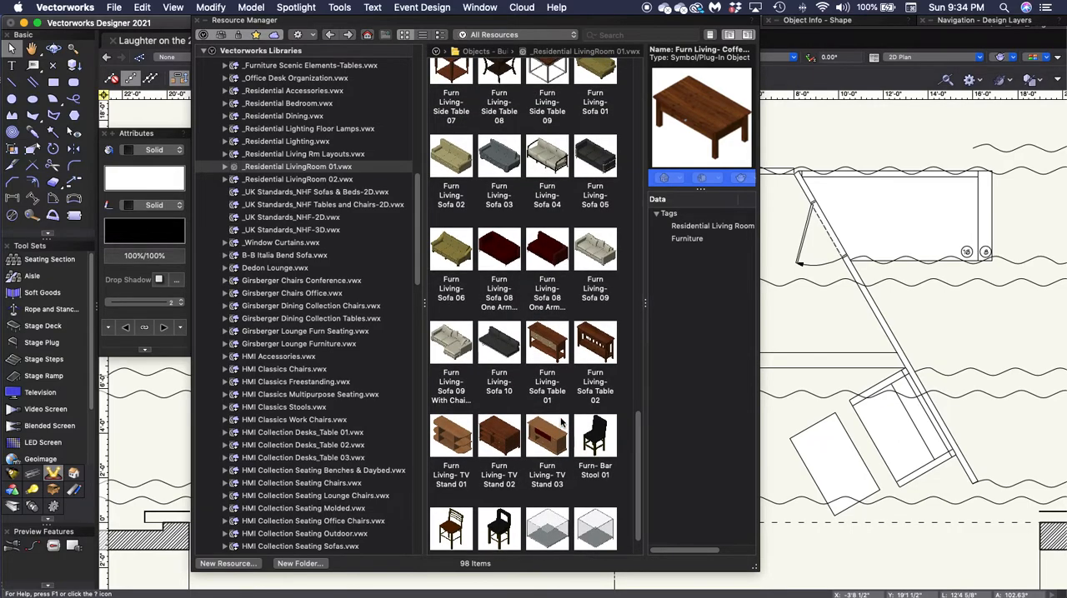
pyautogui.scroll(4, 581, 397)
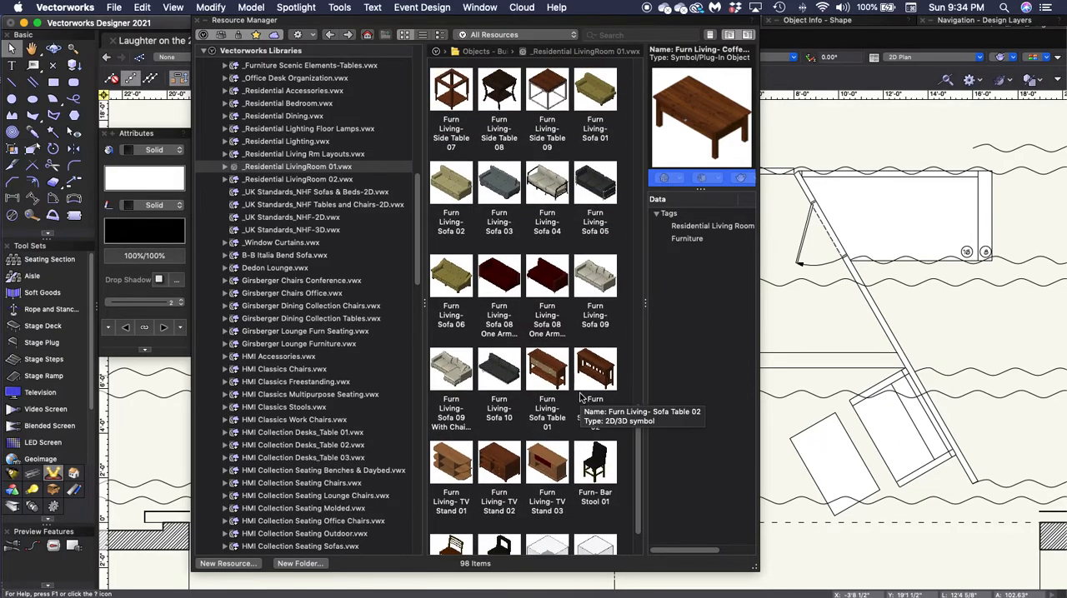
pyautogui.scroll(10, 581, 397)
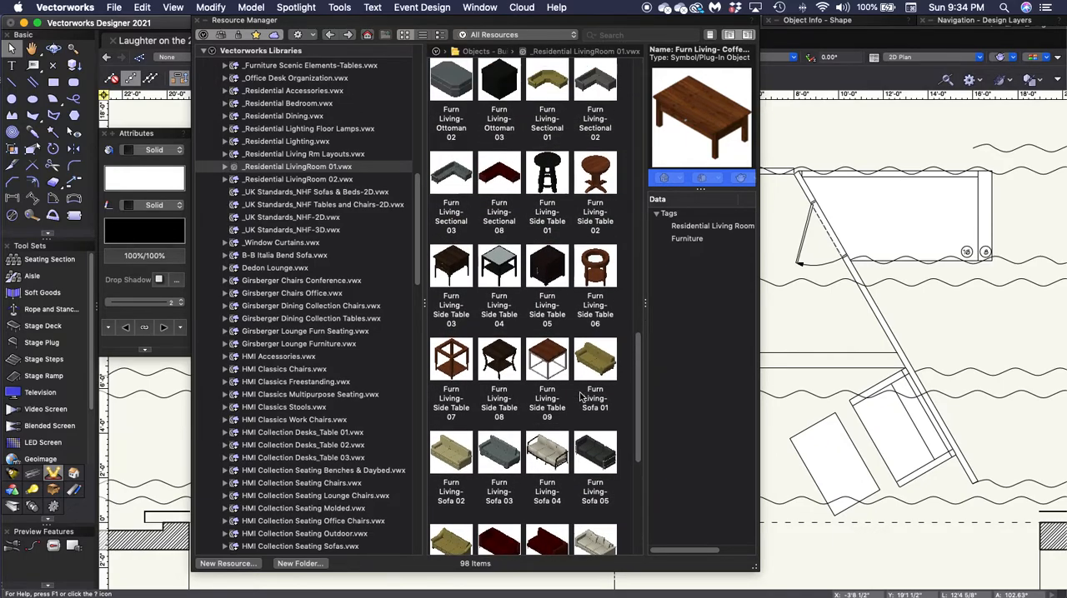
pyautogui.scroll(4, 581, 397)
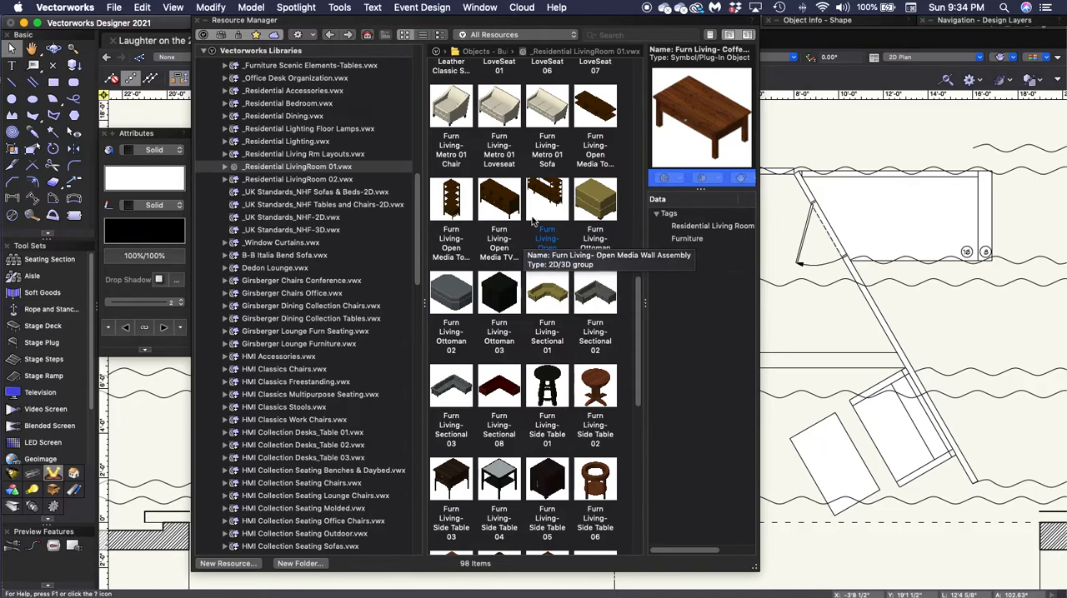
pyautogui.scroll(4, 513, 219)
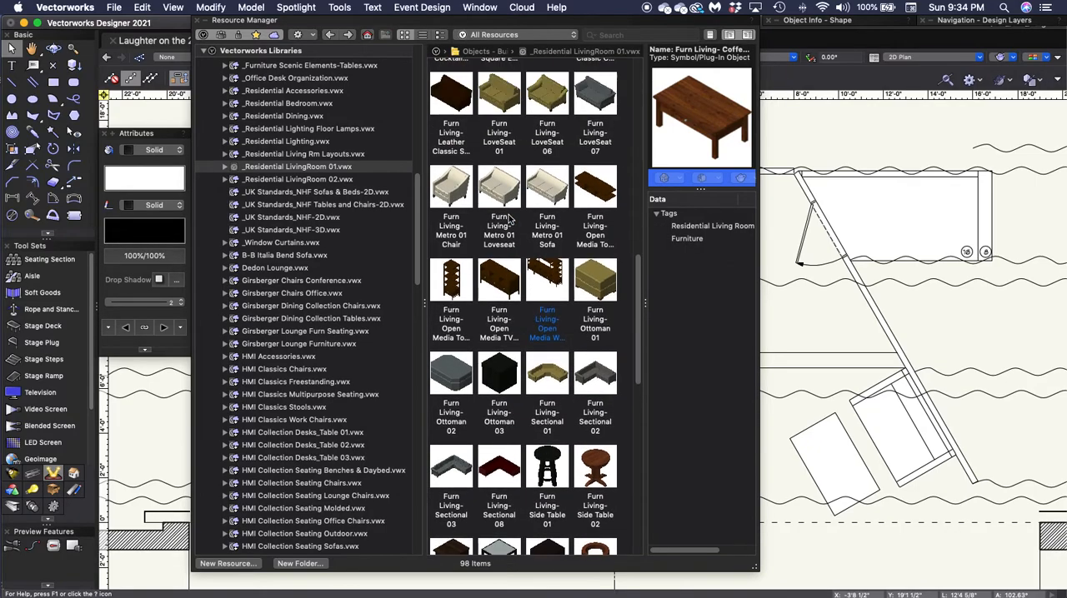
# - Insert the Furn Living- Open Media TV Stand symbol unrotated, centred against the front face of the upstage wall, and deselect it
pyautogui.click(501, 279)
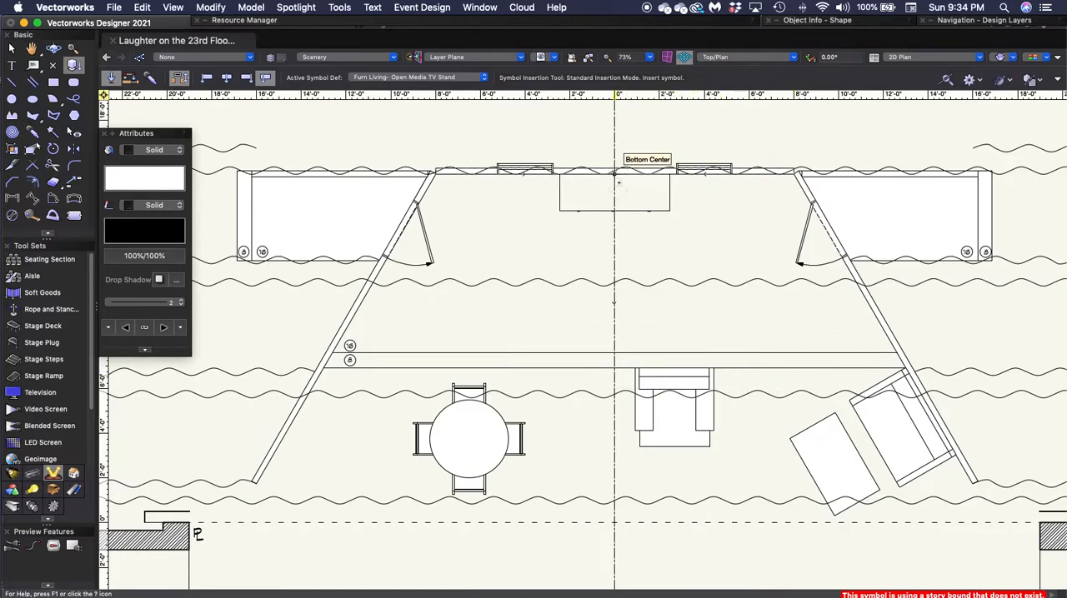
pyautogui.scroll(5, 615, 175)
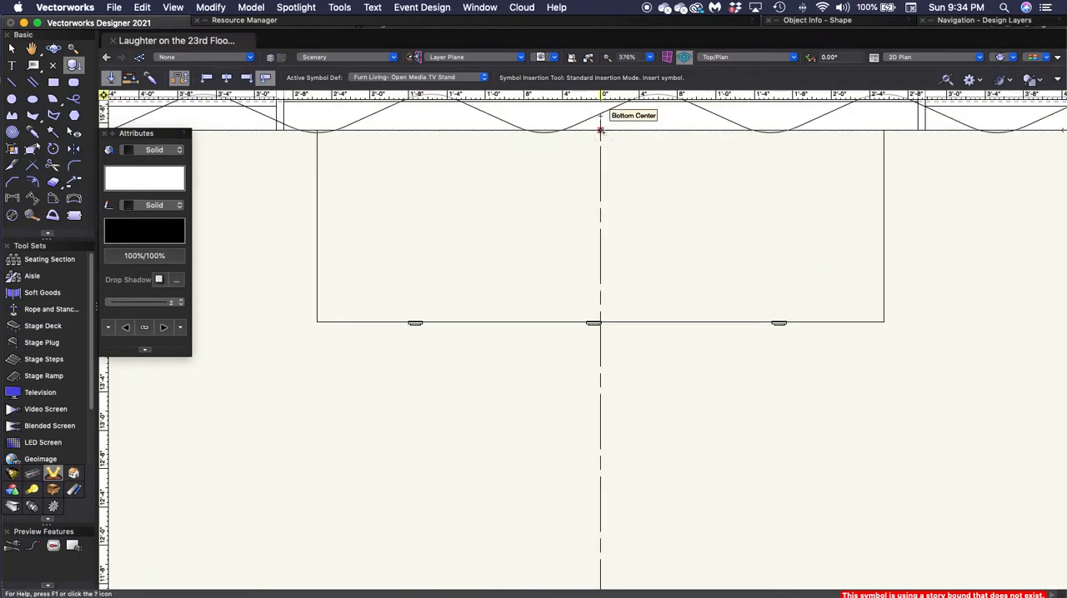
pyautogui.click(600, 131)
pyautogui.click(600, 131)
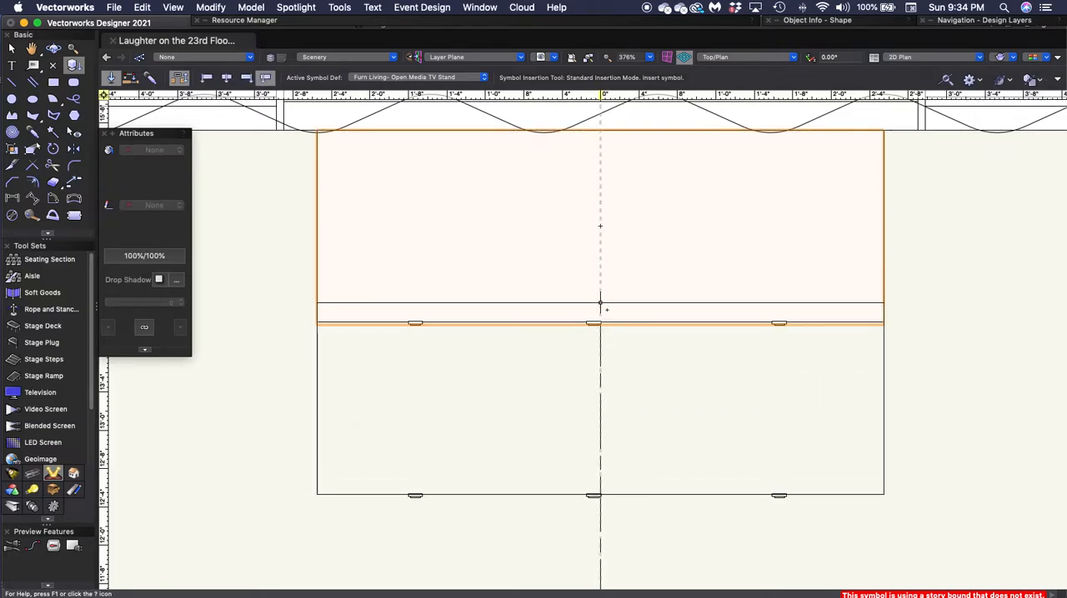
pyautogui.press('x')
pyautogui.click(669, 425)
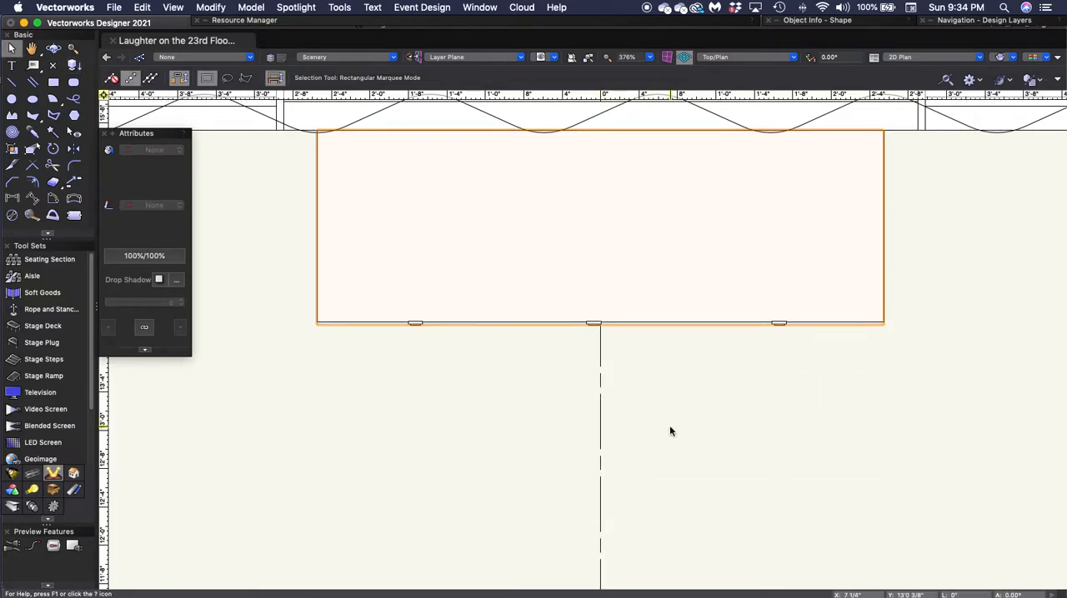
# - Review the furnished set and fit all objects of the stage plan in the view
pyautogui.scroll(-2, 671, 431)
pyautogui.scroll(-6, 671, 431)
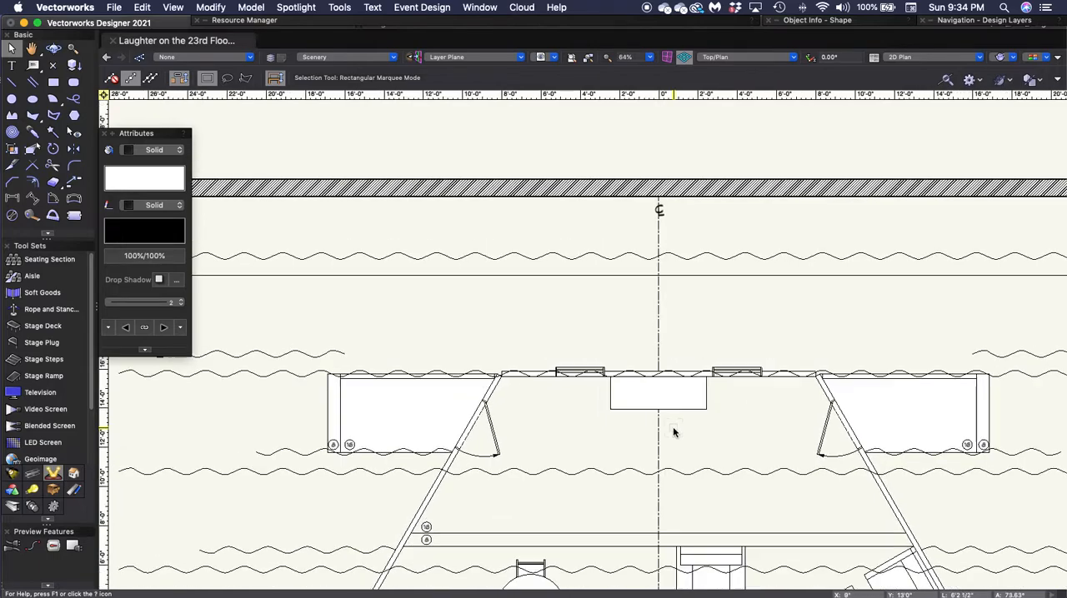
pyautogui.moveTo(698, 464); pyautogui.dragTo(689, 395)
pyautogui.click(603, 330)
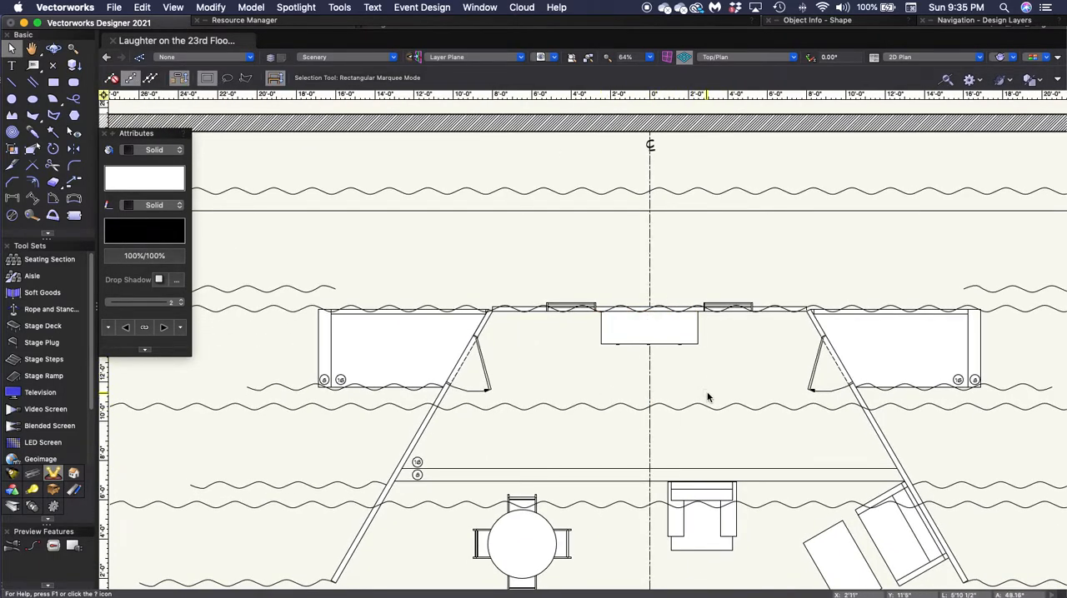
pyautogui.moveTo(735, 441); pyautogui.dragTo(664, 364, button='middle')
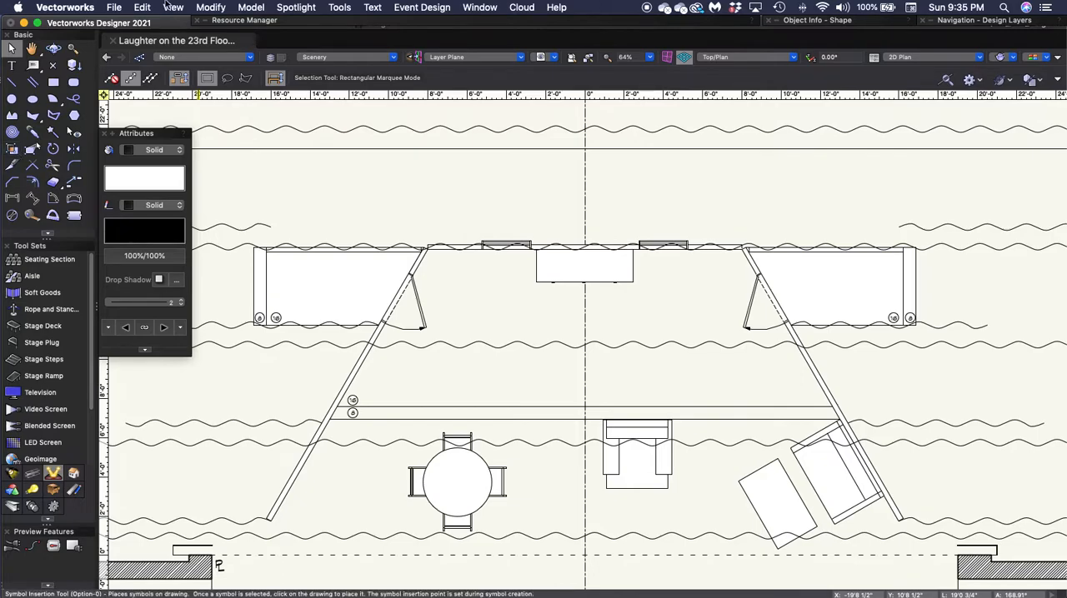
pyautogui.click(588, 58)
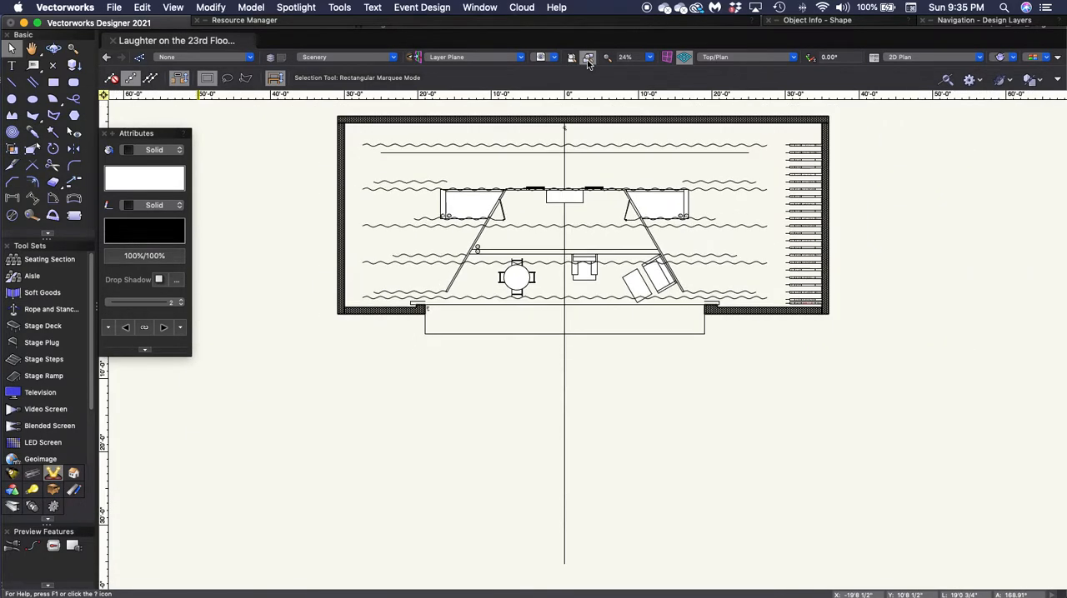